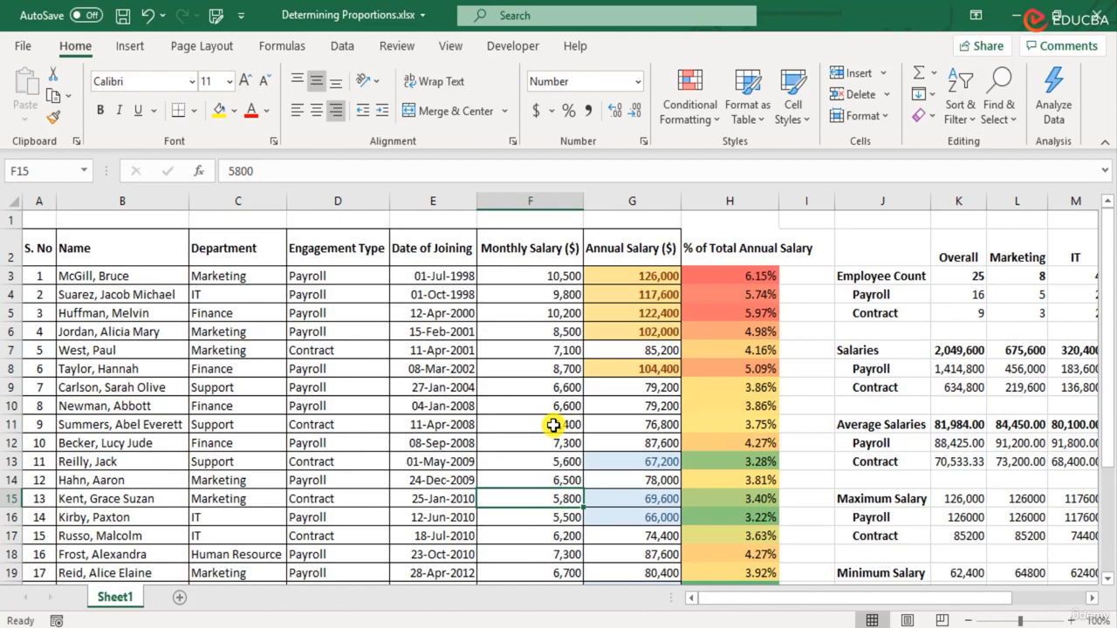
Try a monthly salary of 8000 in F5, check its effect on G5 and H5, and undo the change
click(562, 313)
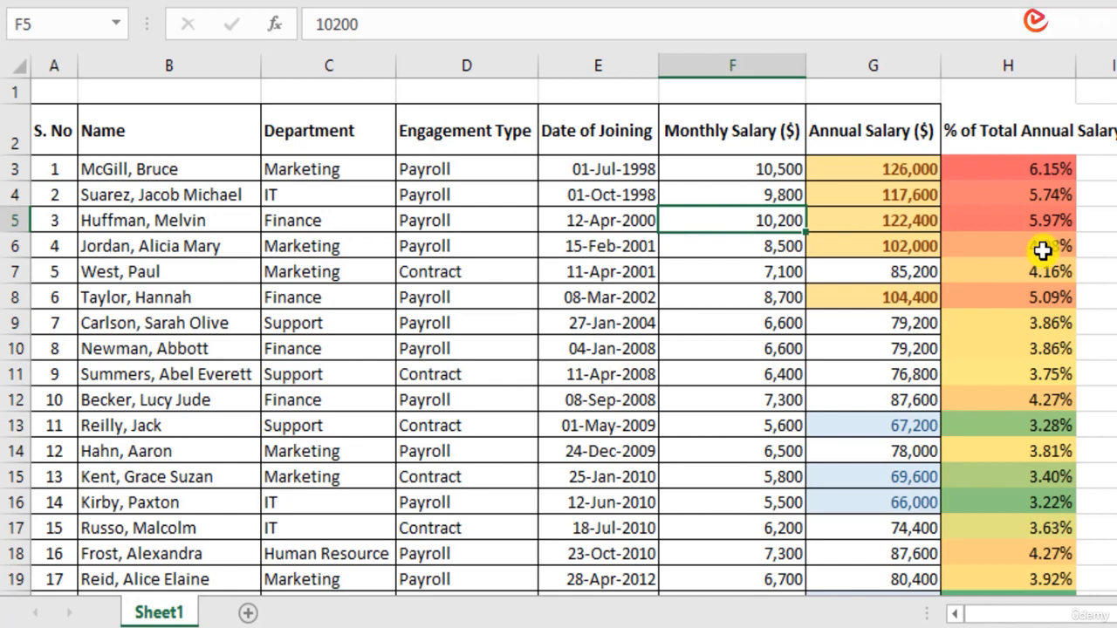
text(8000)
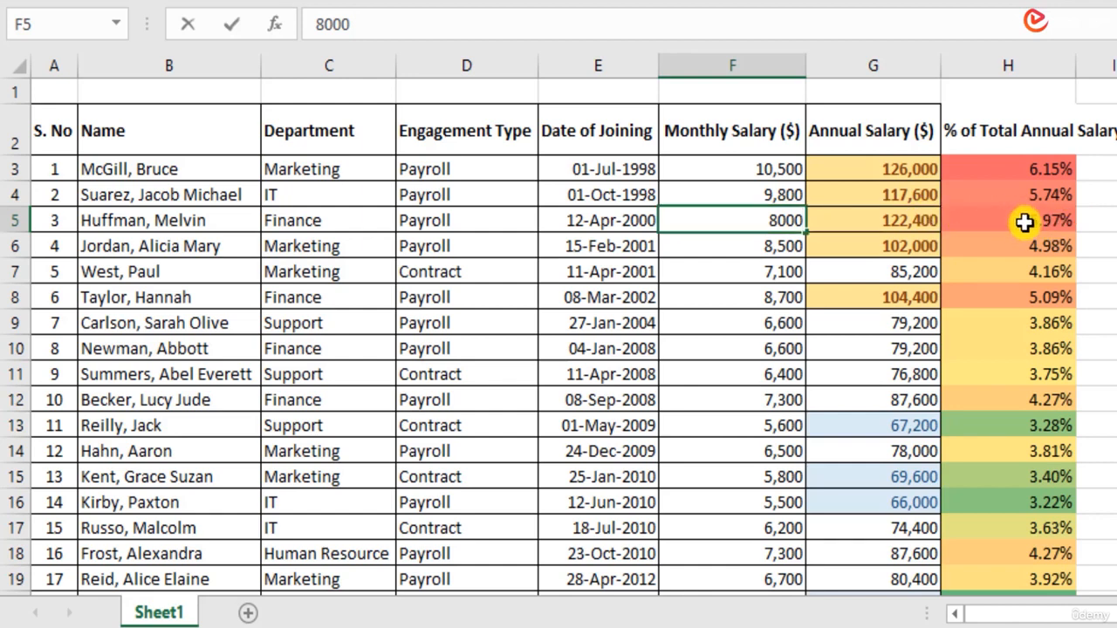
key(Return)
click(913, 226)
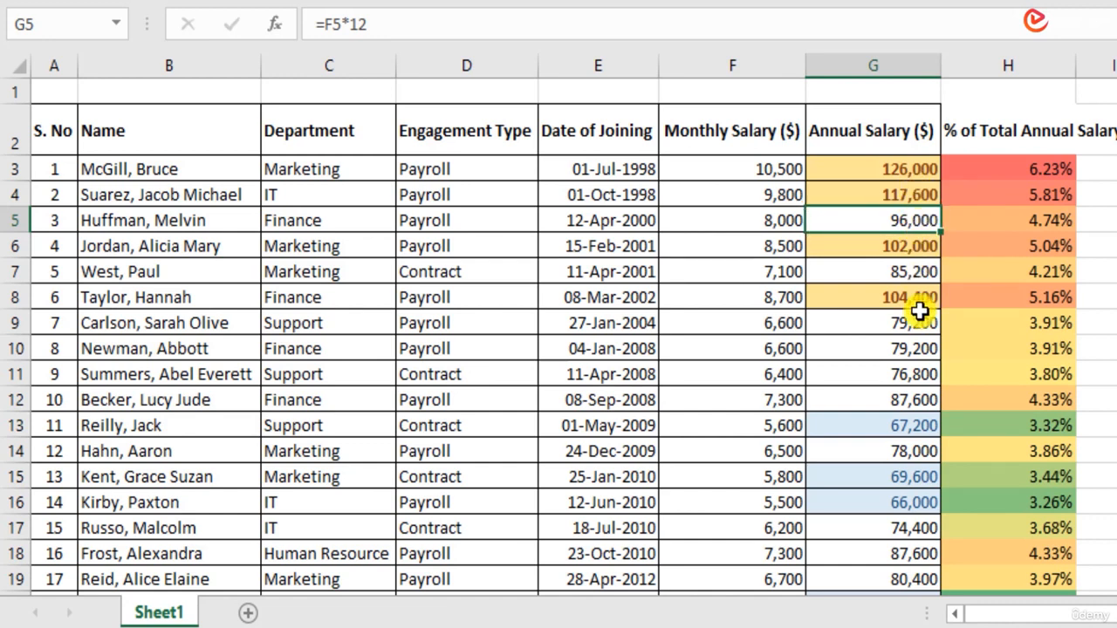
click(1044, 213)
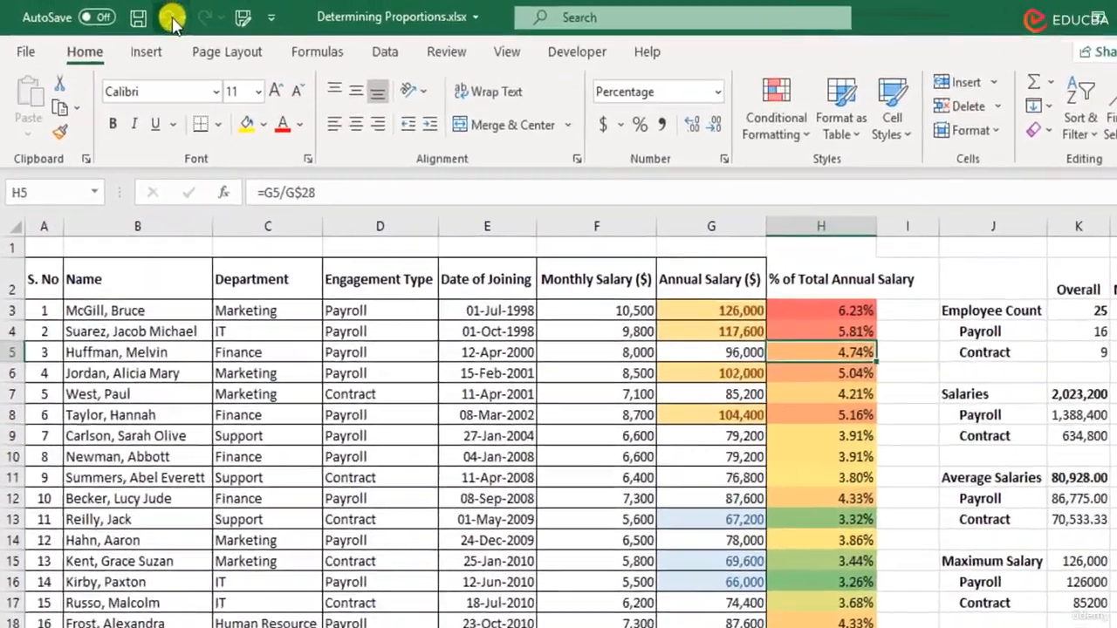
click(166, 23)
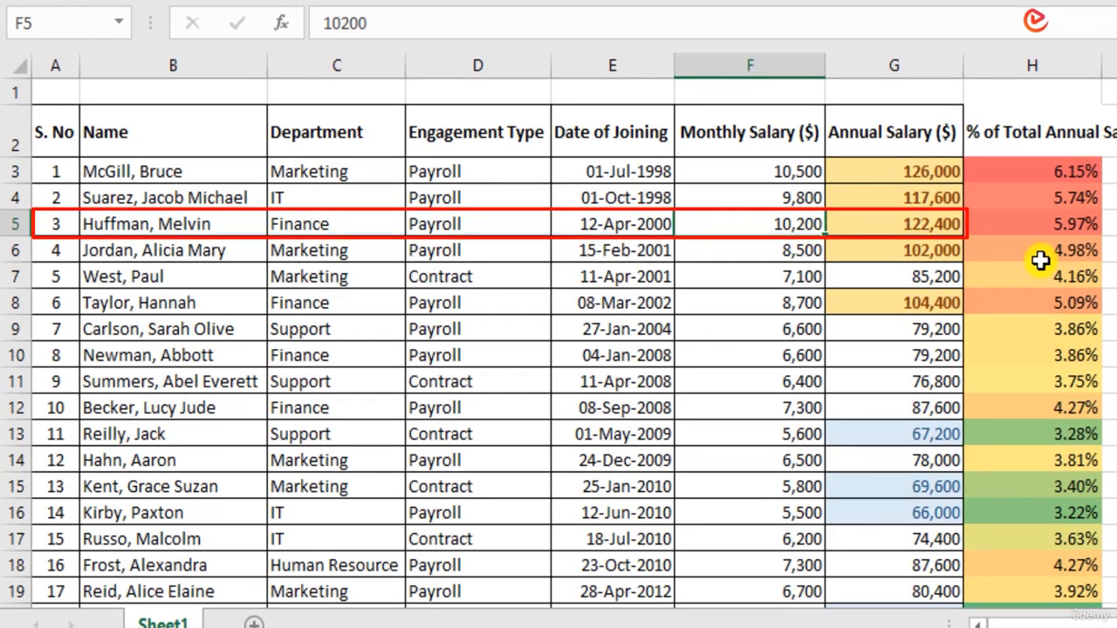
Try a monthly salary of 5000 in F5 and check how the formatting of G5 and H5 responds, then revert it
text(5)
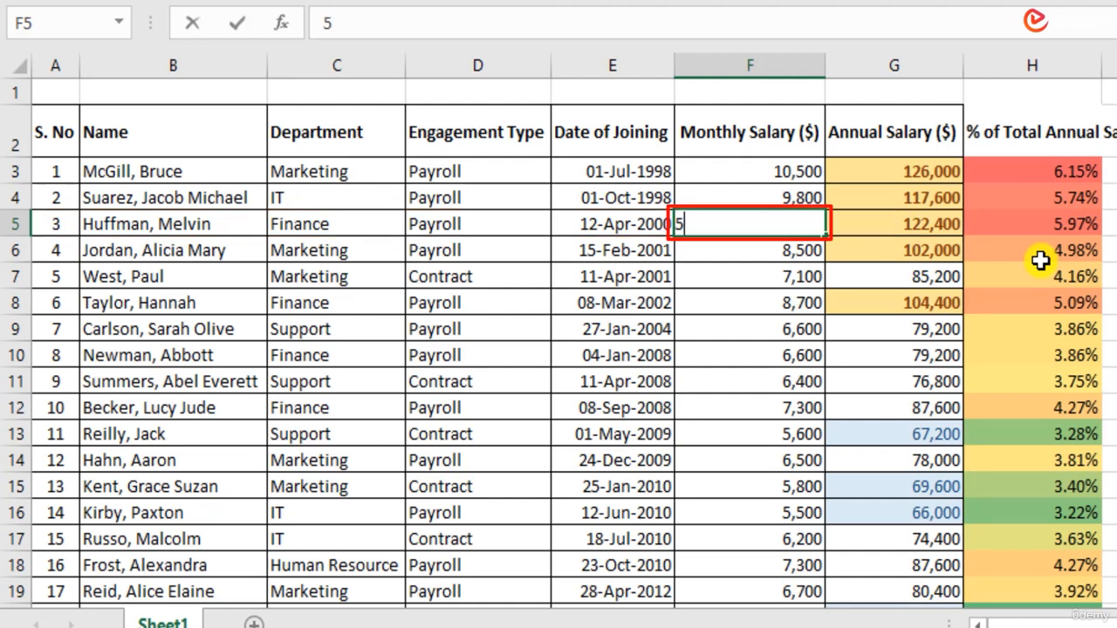
text(000)
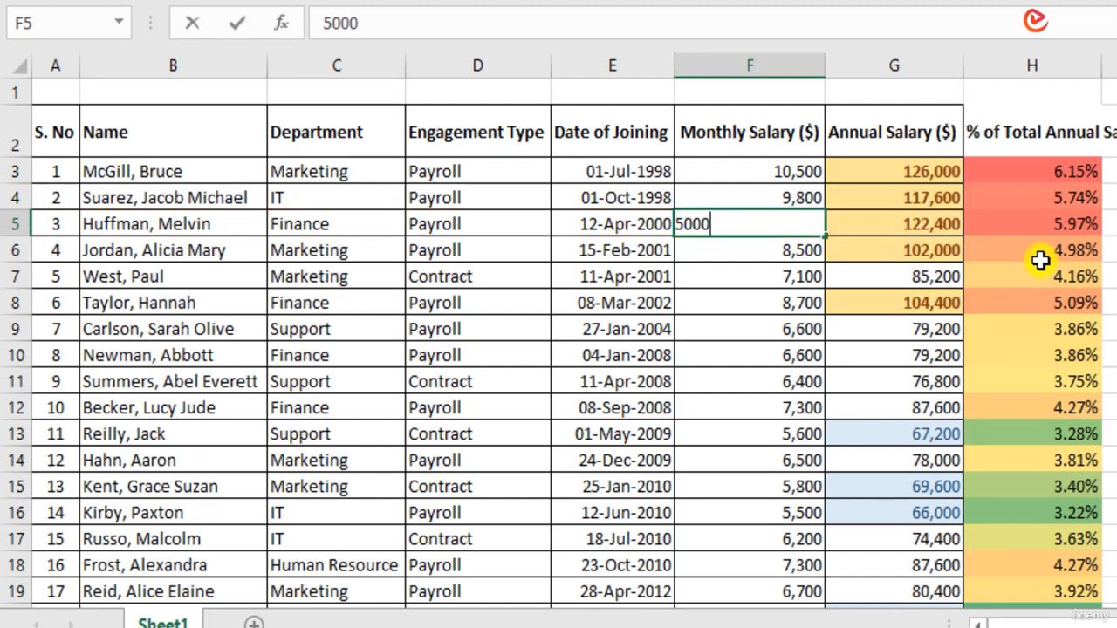
key(Return)
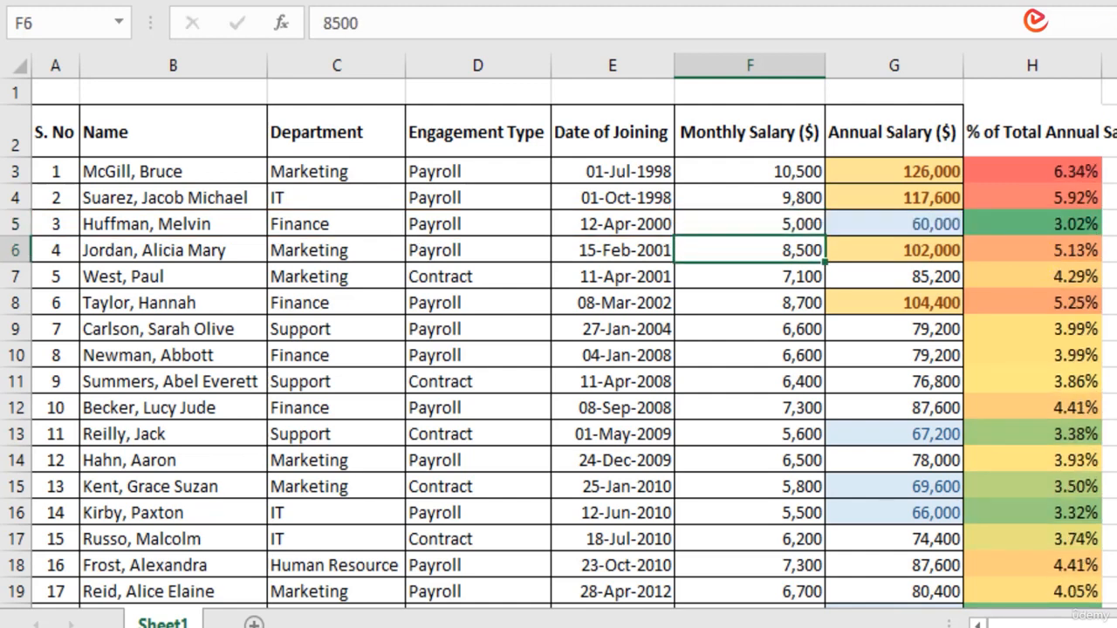
click(810, 223)
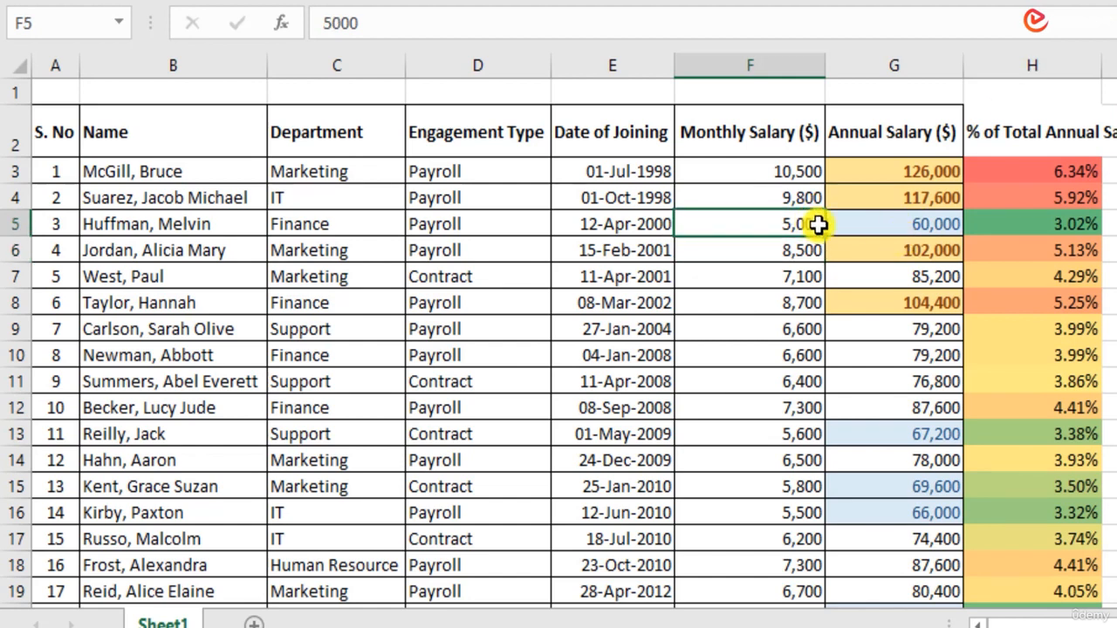
click(1077, 224)
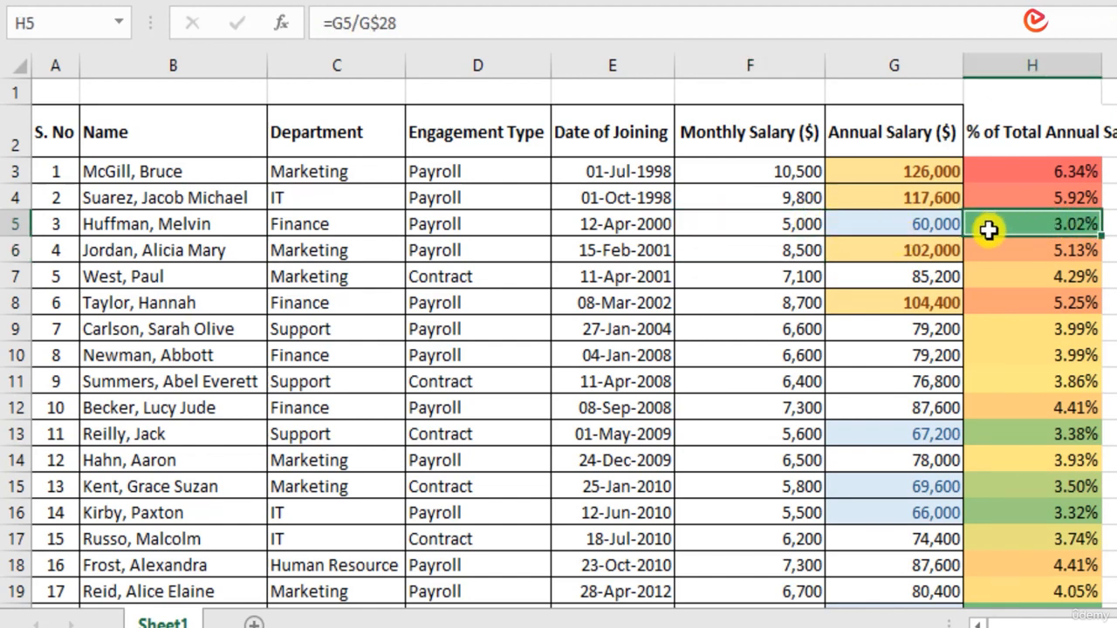
click(863, 222)
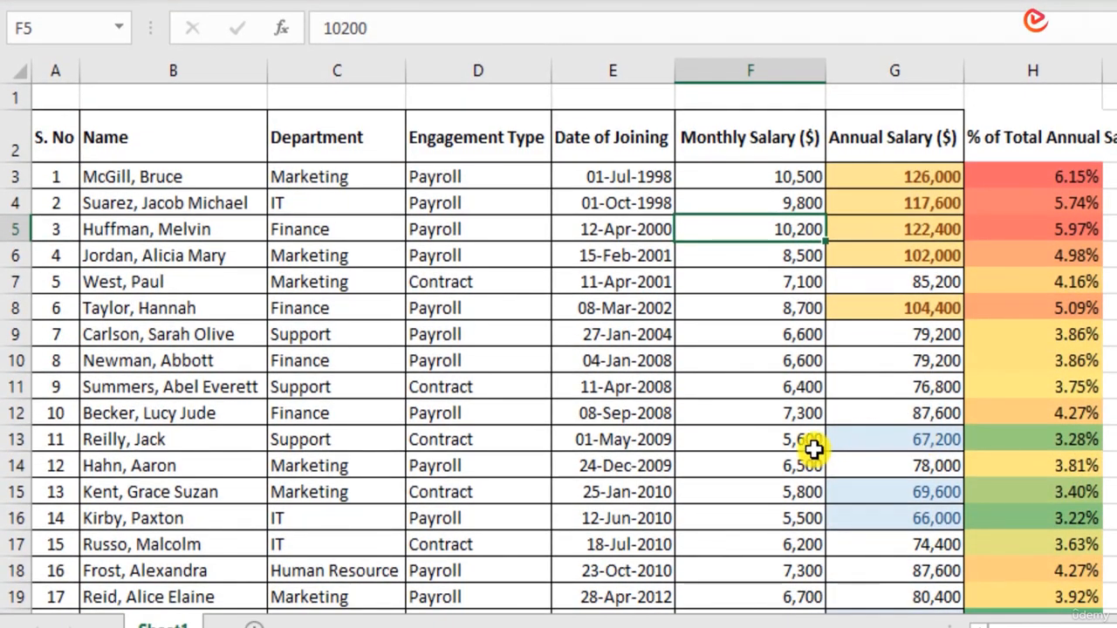
Try a monthly salary of 5000 in F18, check its effect on G18 and H18, and undo the change
scroll(807, 447, down, 1)
click(779, 465)
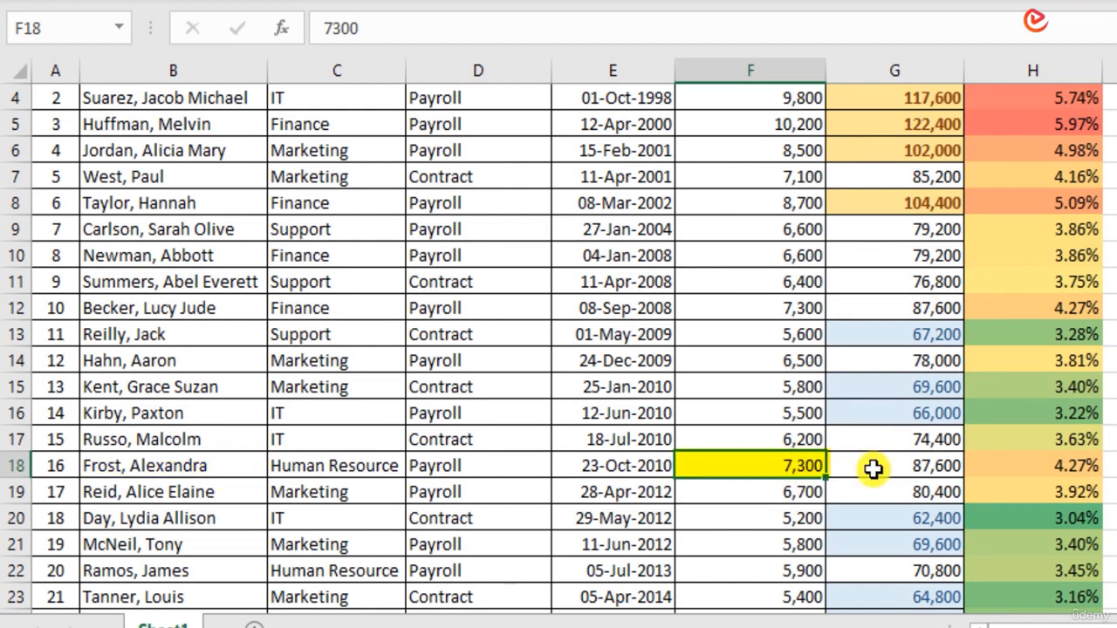
text(5000)
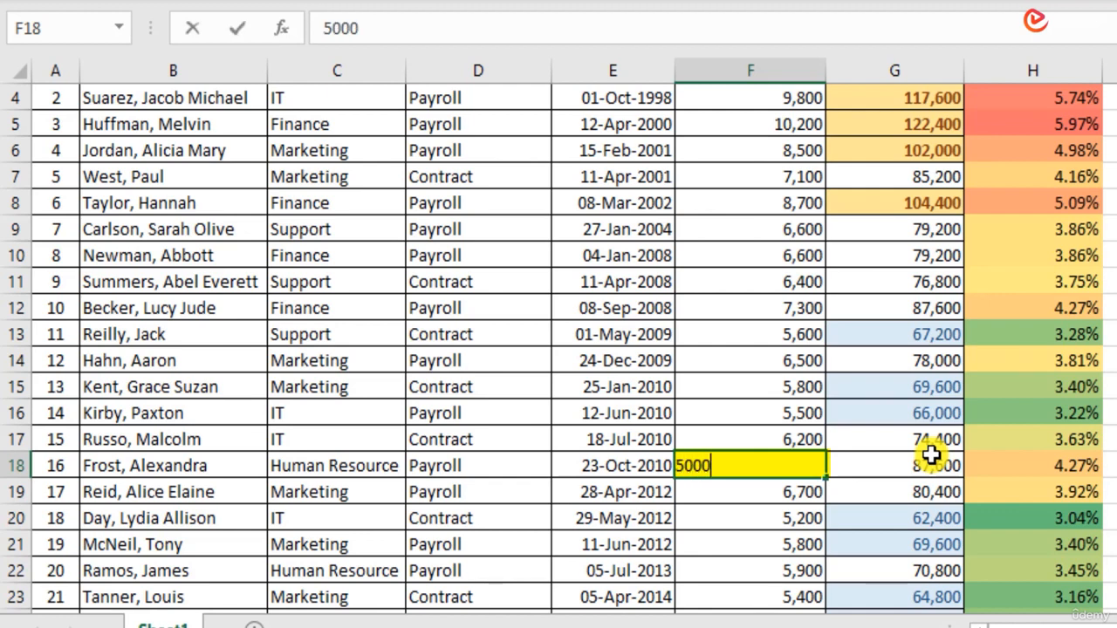
key(Return)
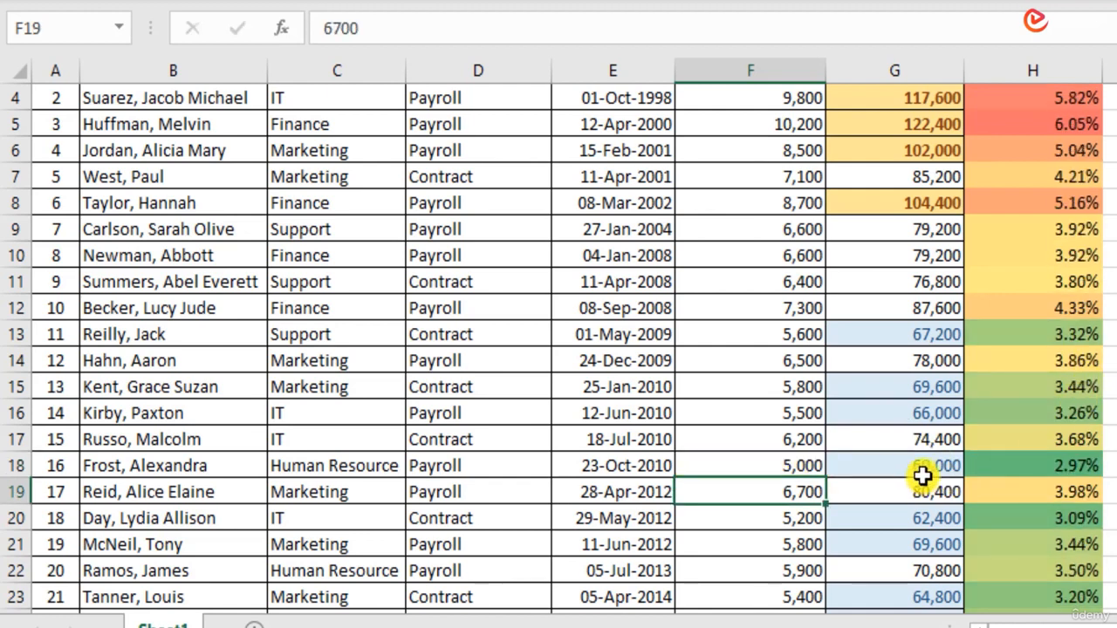
click(1098, 465)
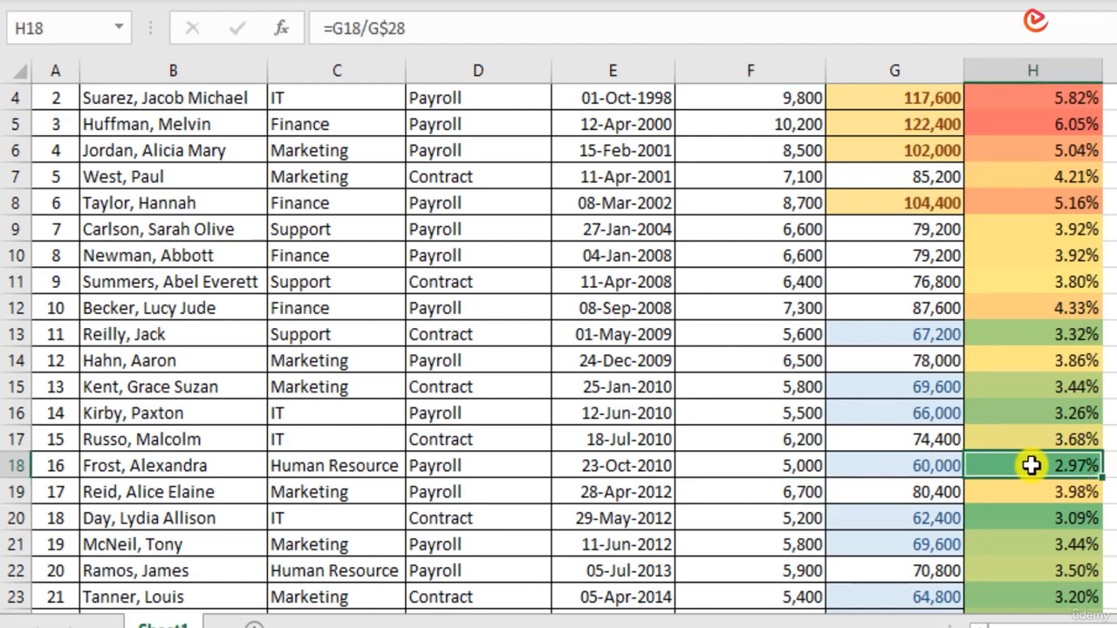
click(930, 465)
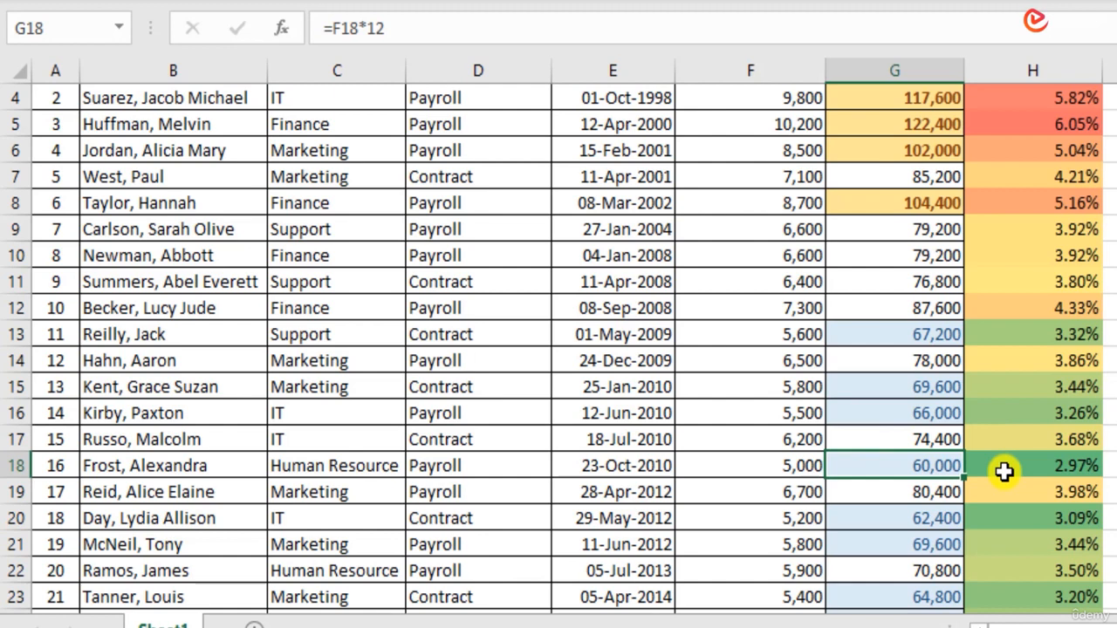
key(ctrl+z)
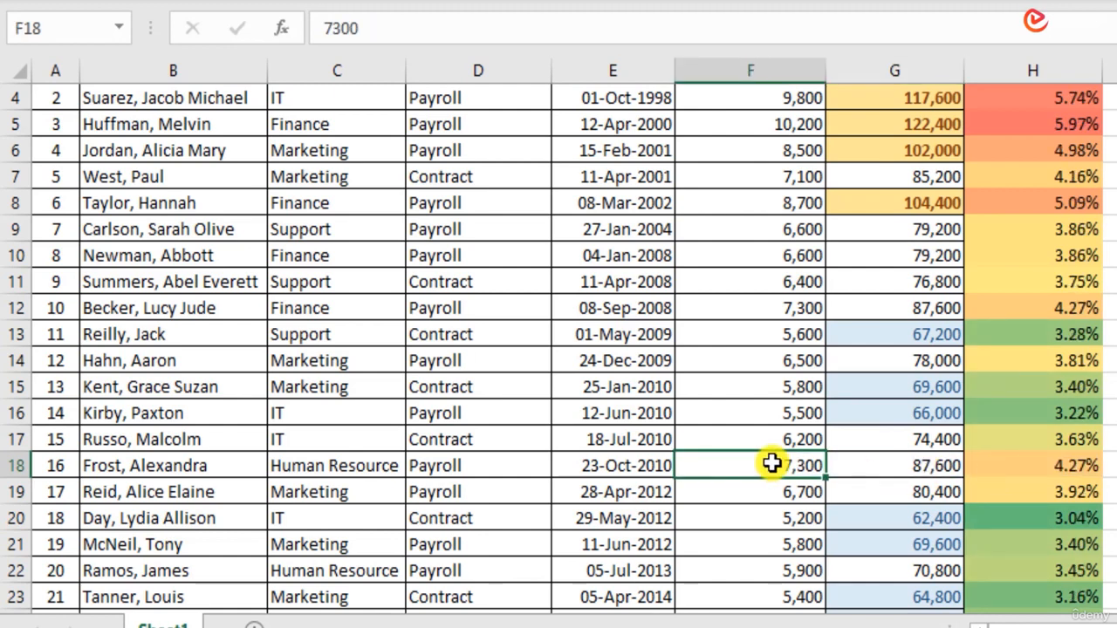
Try a monthly salary of 10000 in F18, check its effect on G18 and H18, and undo the change
text(1)
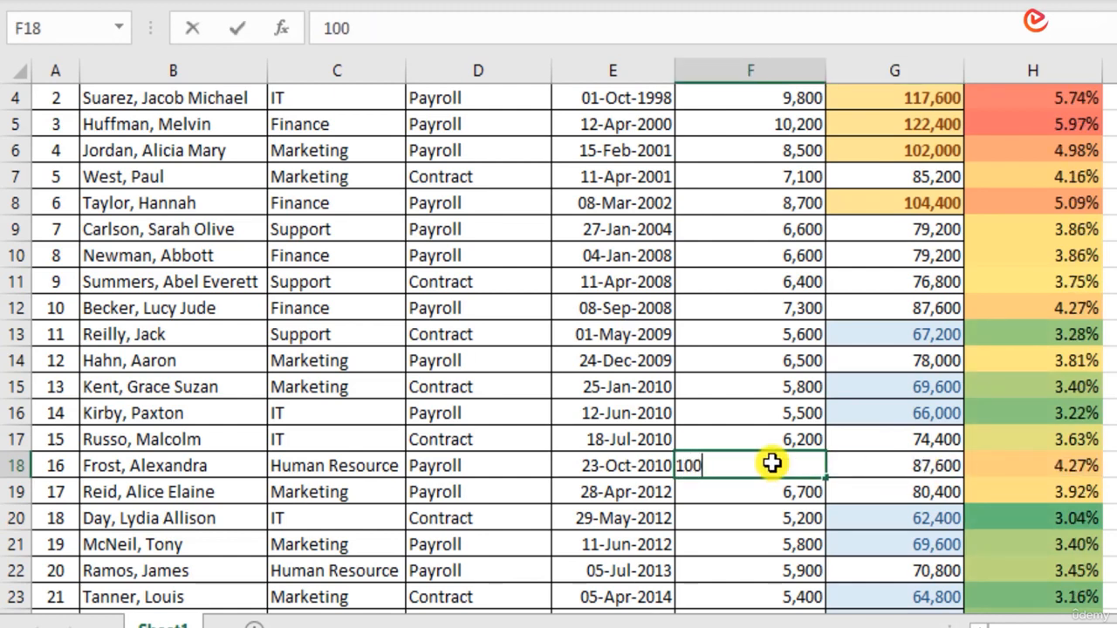
text(0,000)
key(Return)
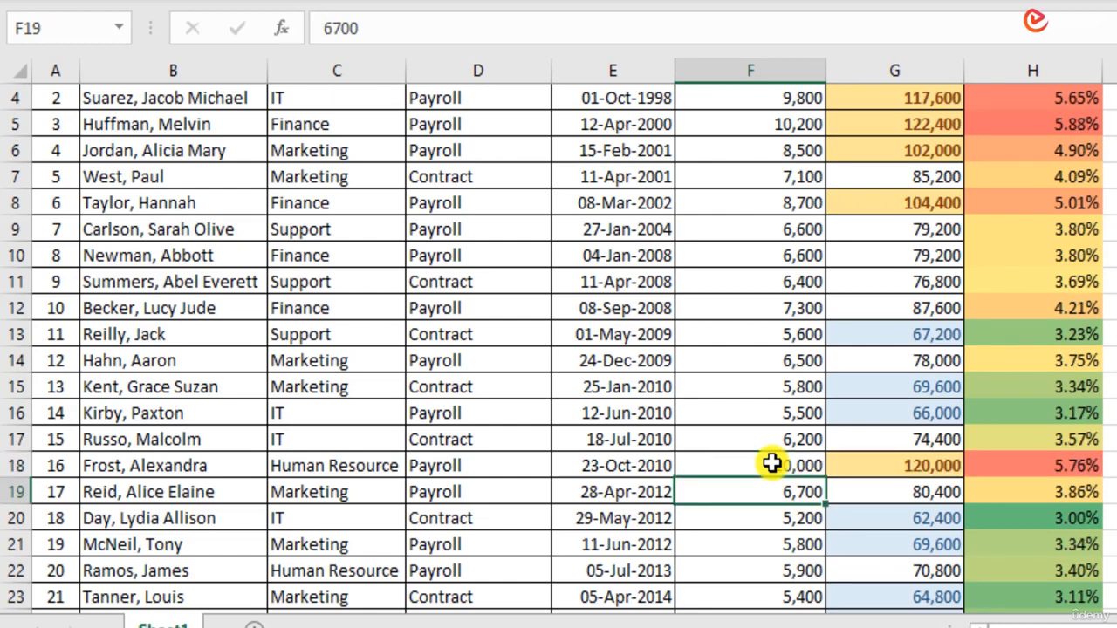
click(845, 462)
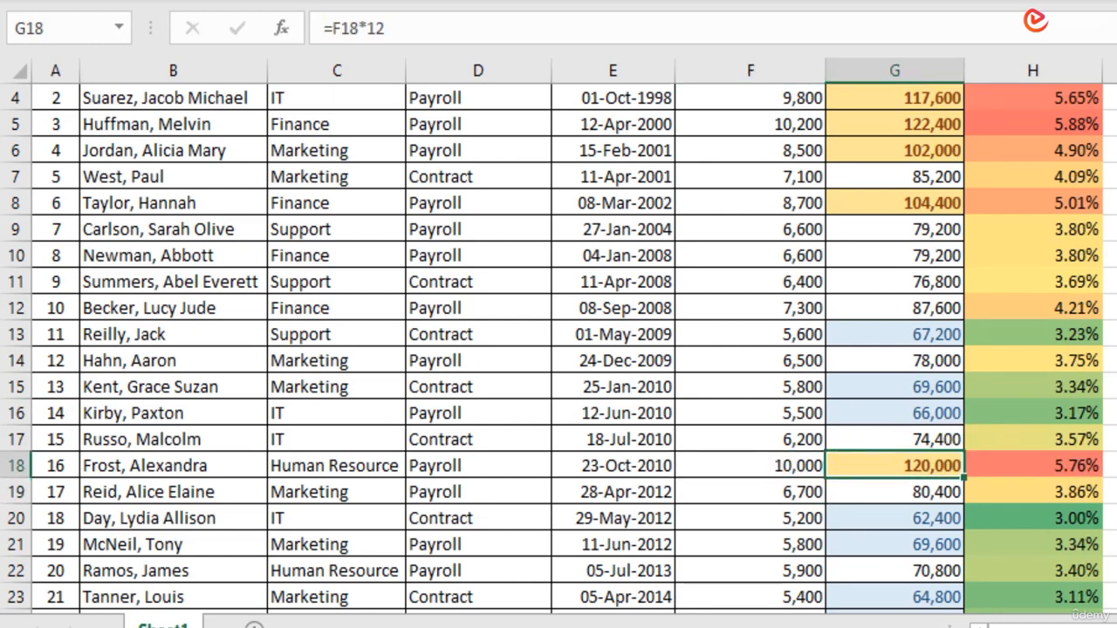
click(1064, 468)
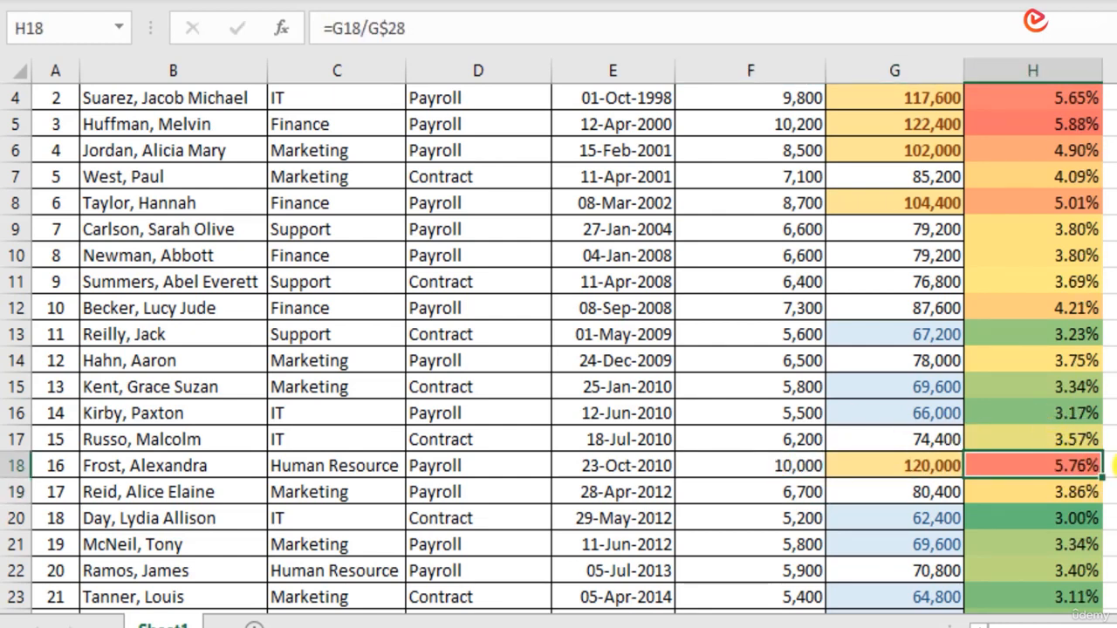
key(ctrl+z)
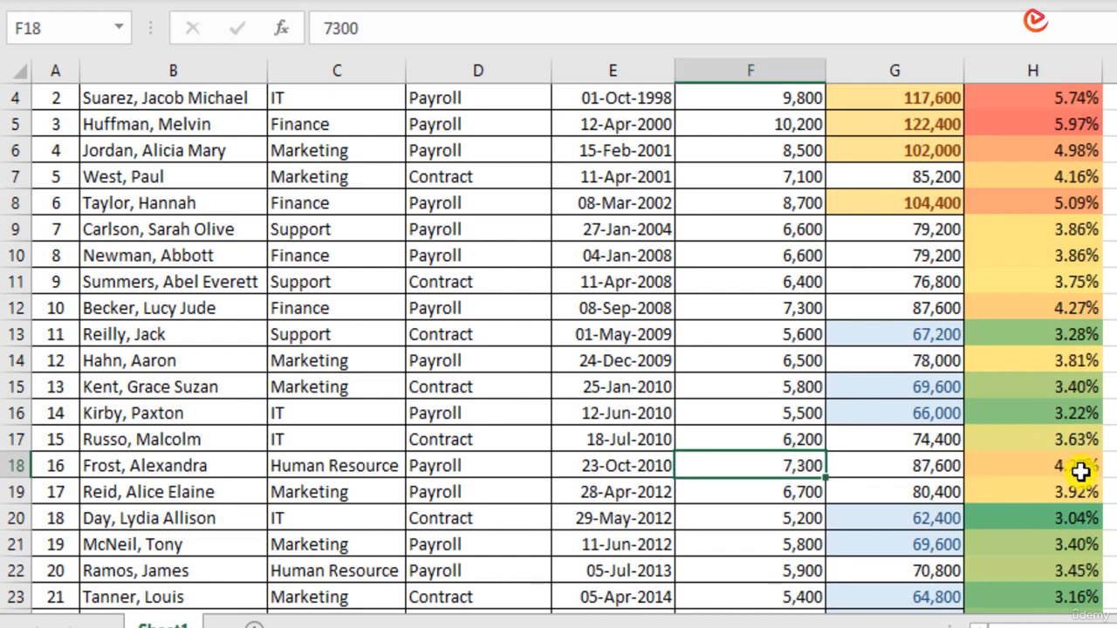
Review the conditional formatting rules that apply to annual salary cell G15 and close the rules manager
click(958, 379)
scroll(959, 366, up, 1)
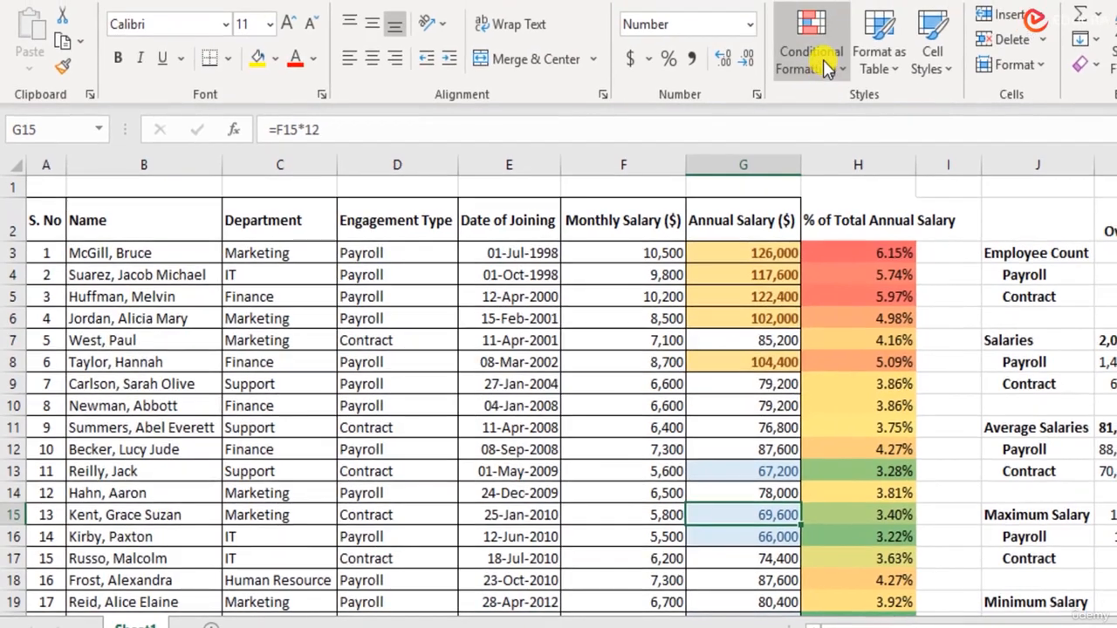
click(820, 61)
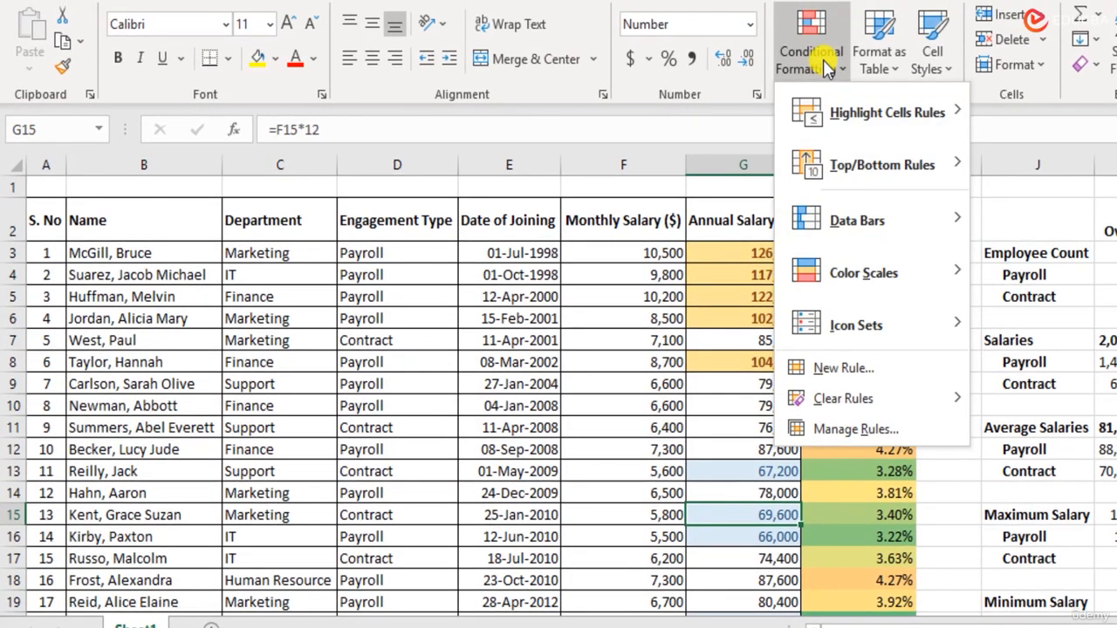
click(853, 431)
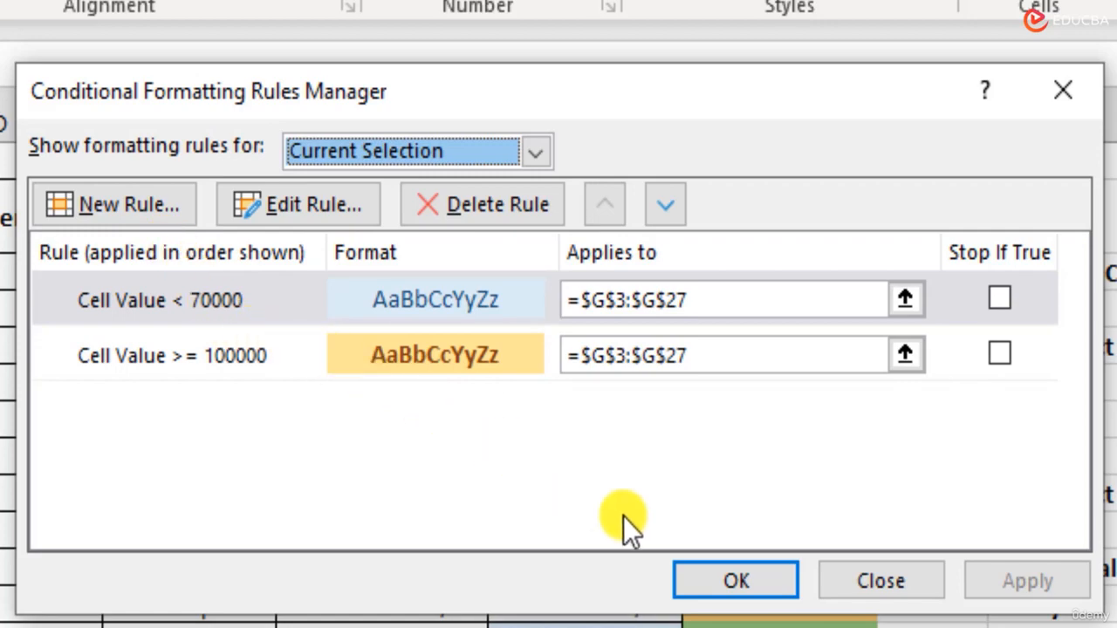
click(916, 586)
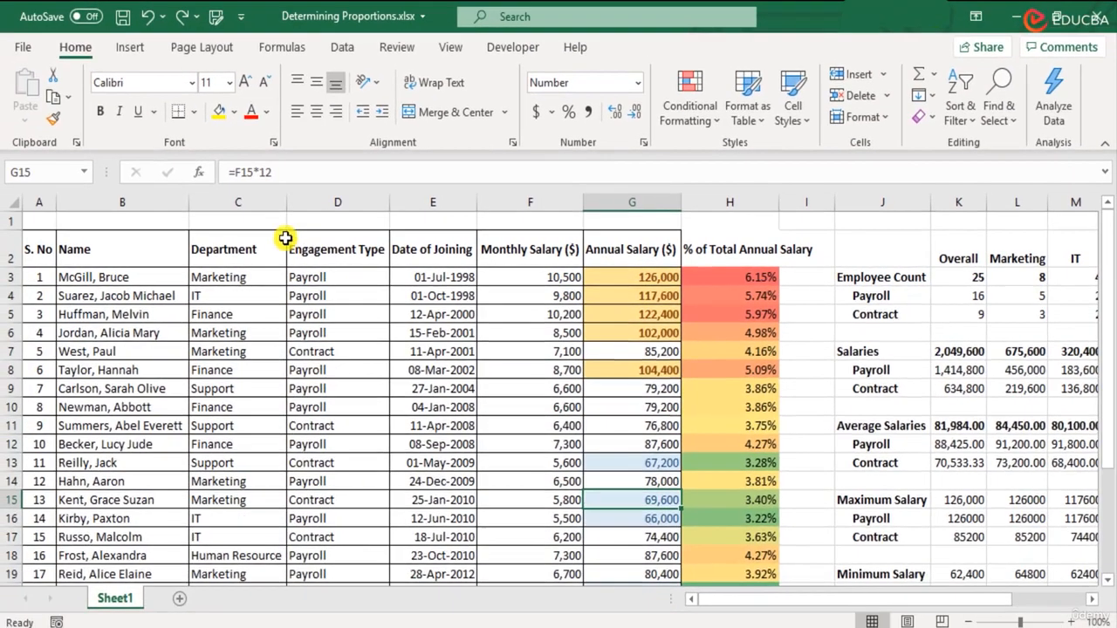
From empty cell C1, open the conditional formatting rules manager and list the rules for This Worksheet
click(282, 220)
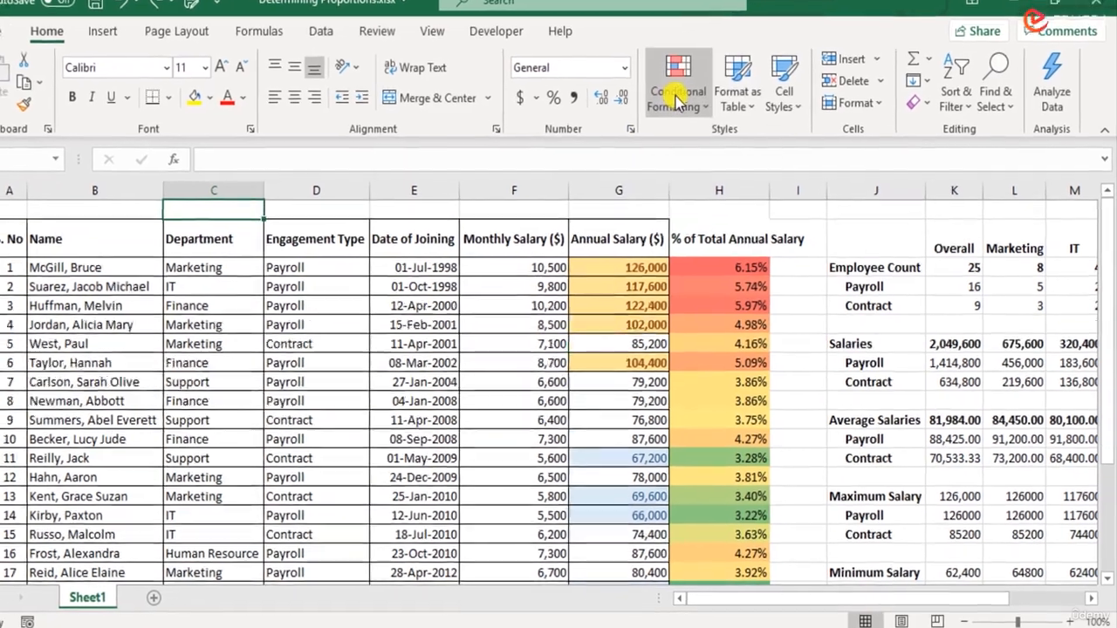
click(690, 96)
click(743, 424)
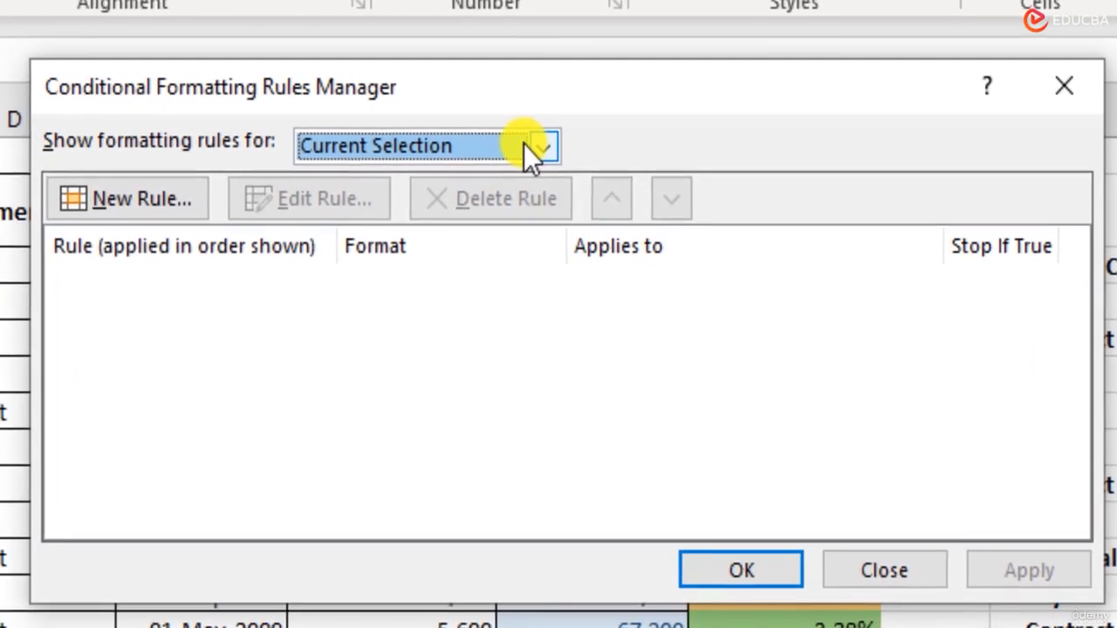
click(655, 121)
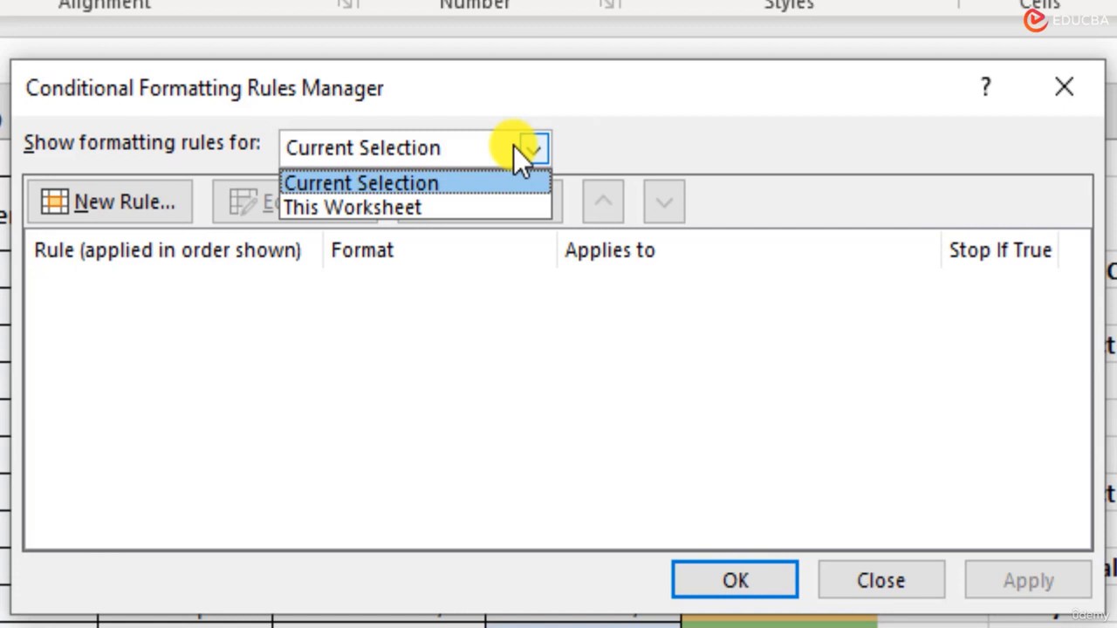
click(516, 209)
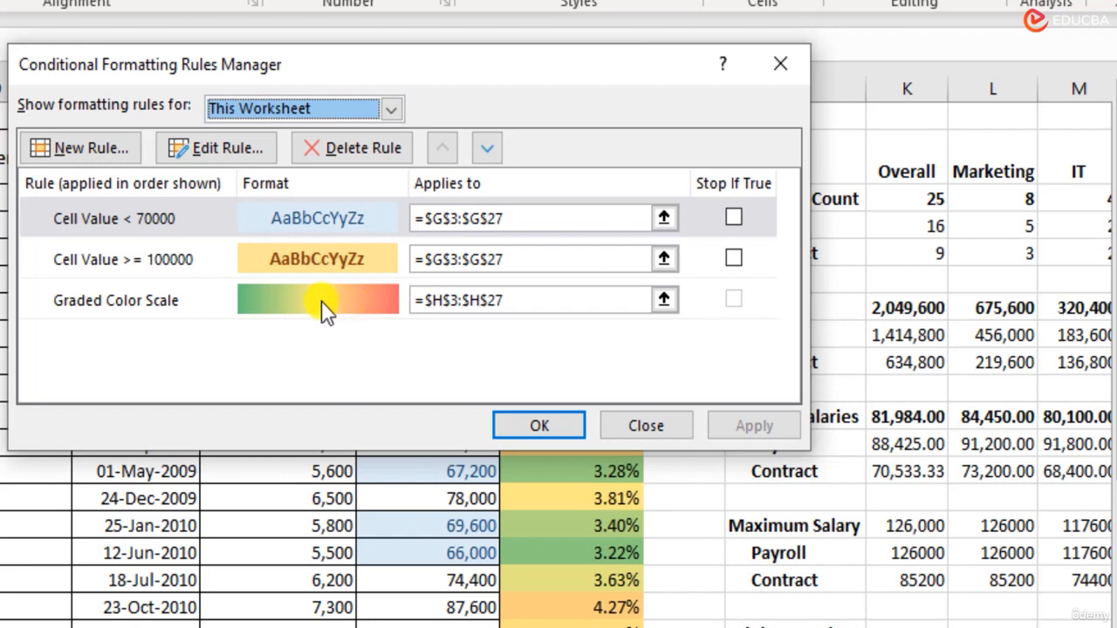
Edit the "Cell Value < 70000" formatting rule on the annual salaries, setting its less-than threshold to 65000
click(328, 215)
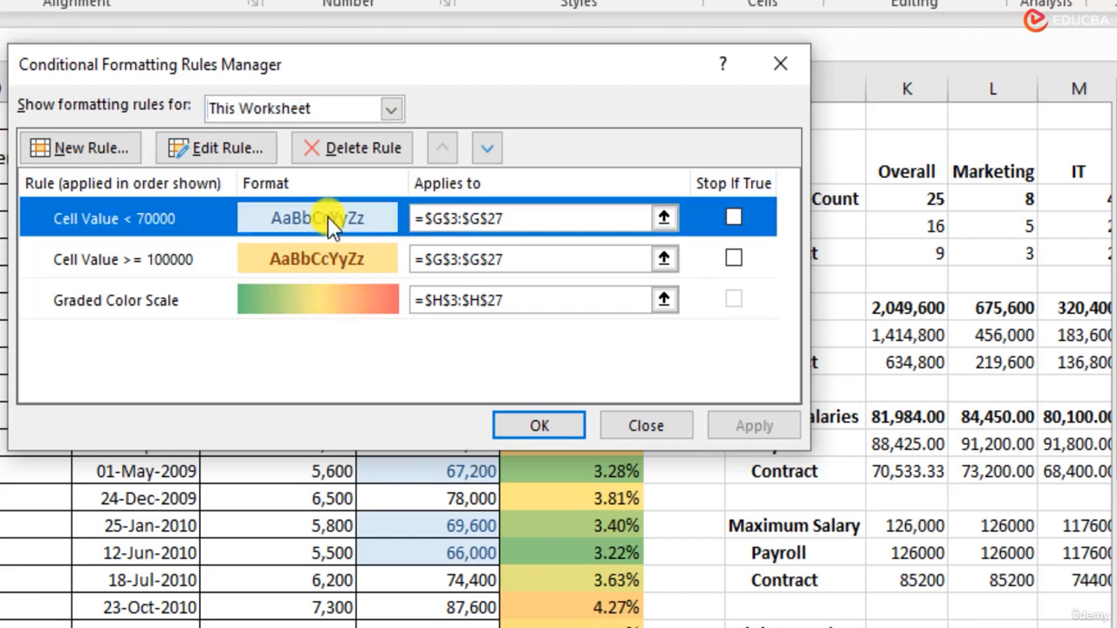
double_click(184, 218)
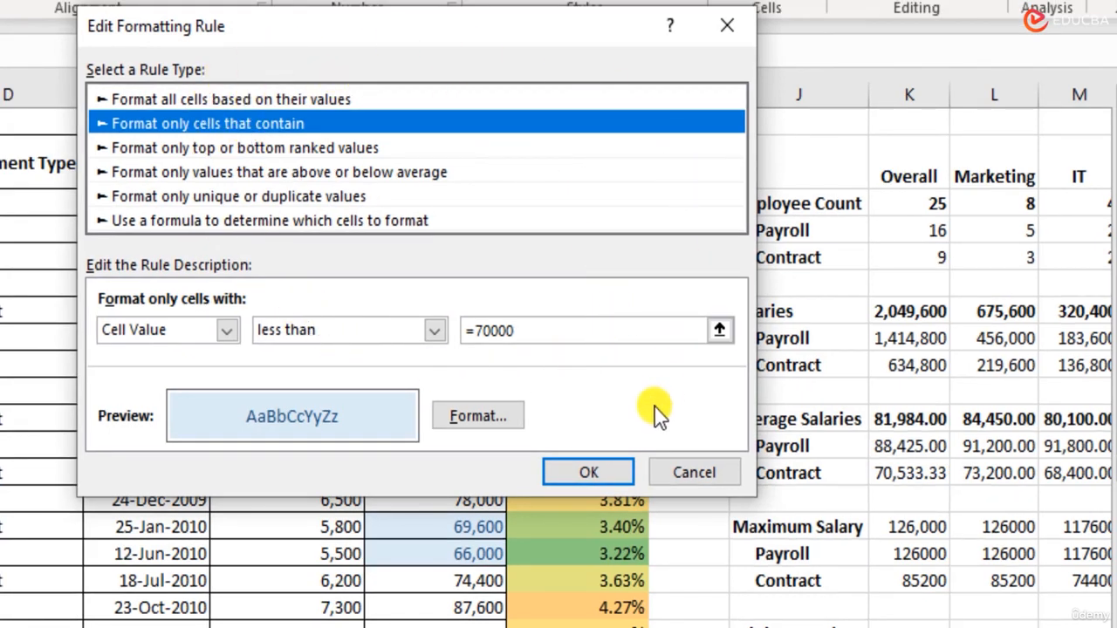
click(434, 330)
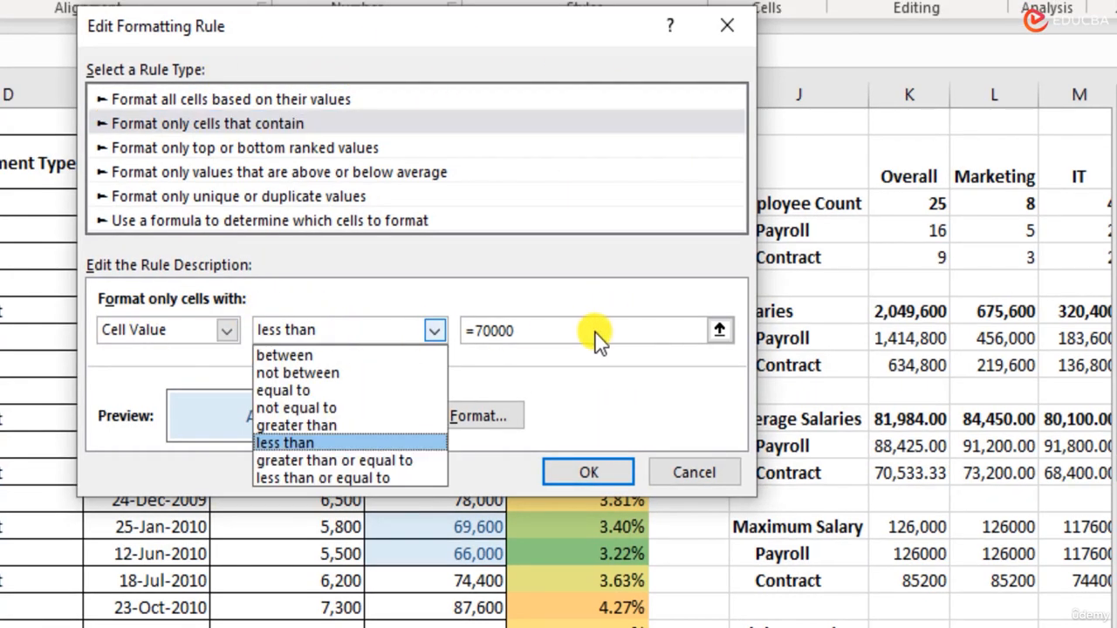
click(595, 330)
click(585, 329)
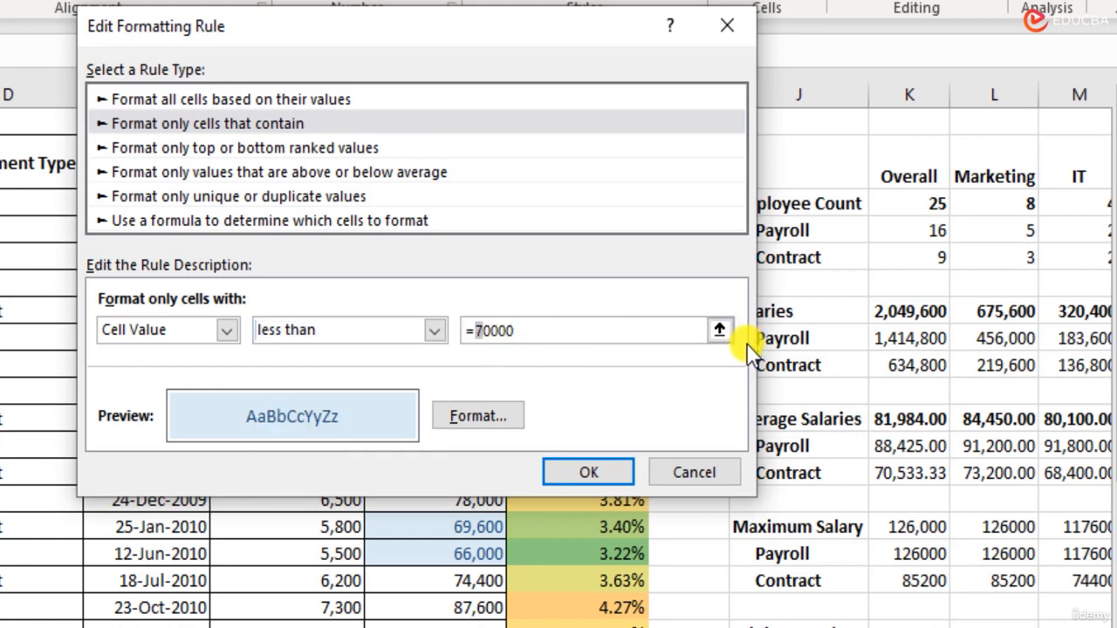
text(6)
key(Delete)
text(5)
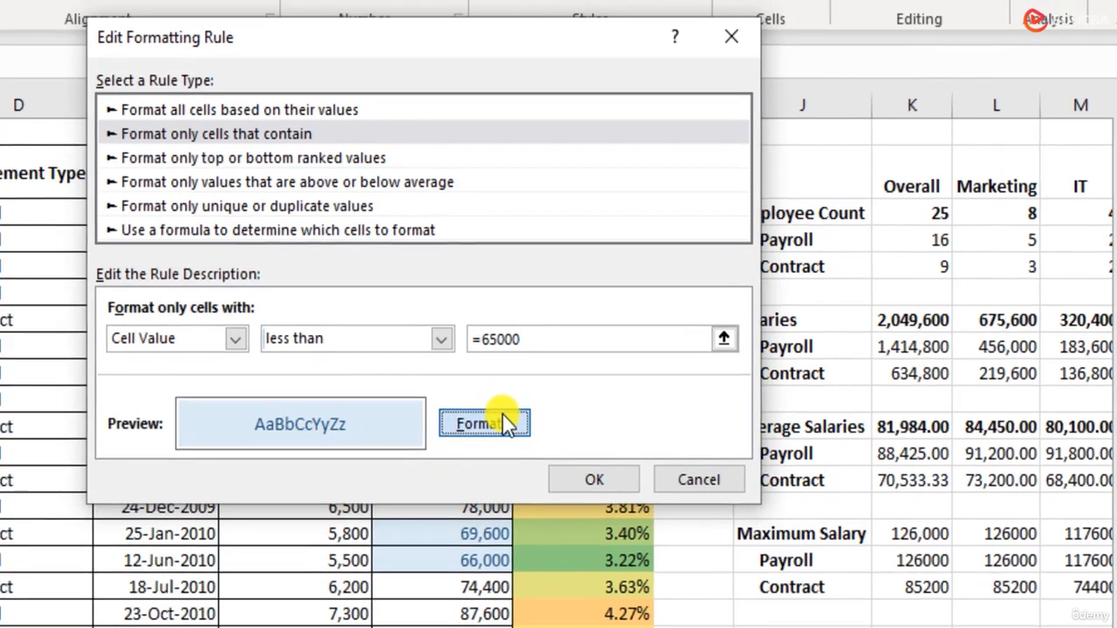
Change the fill of the less-than-65000 rule to the next darker shade of light blue
click(495, 408)
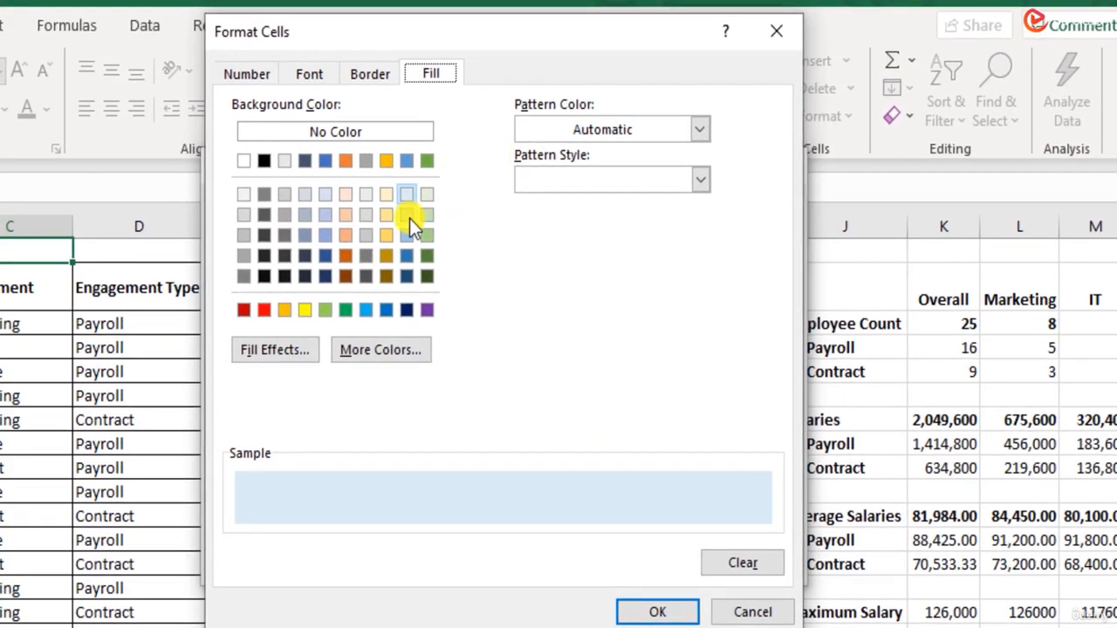
click(409, 218)
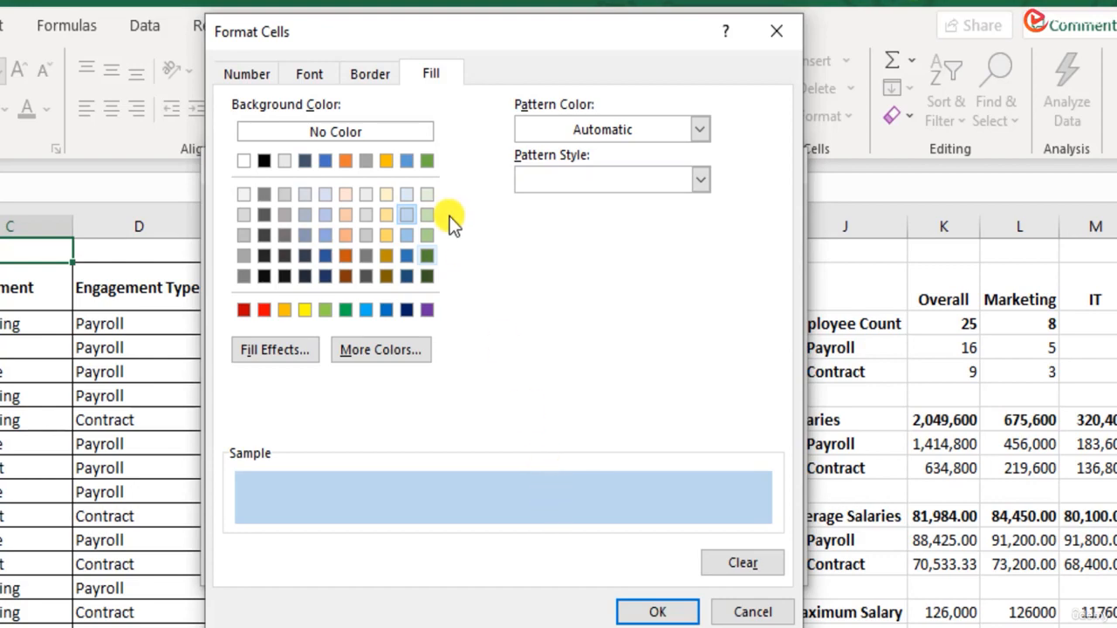
click(654, 608)
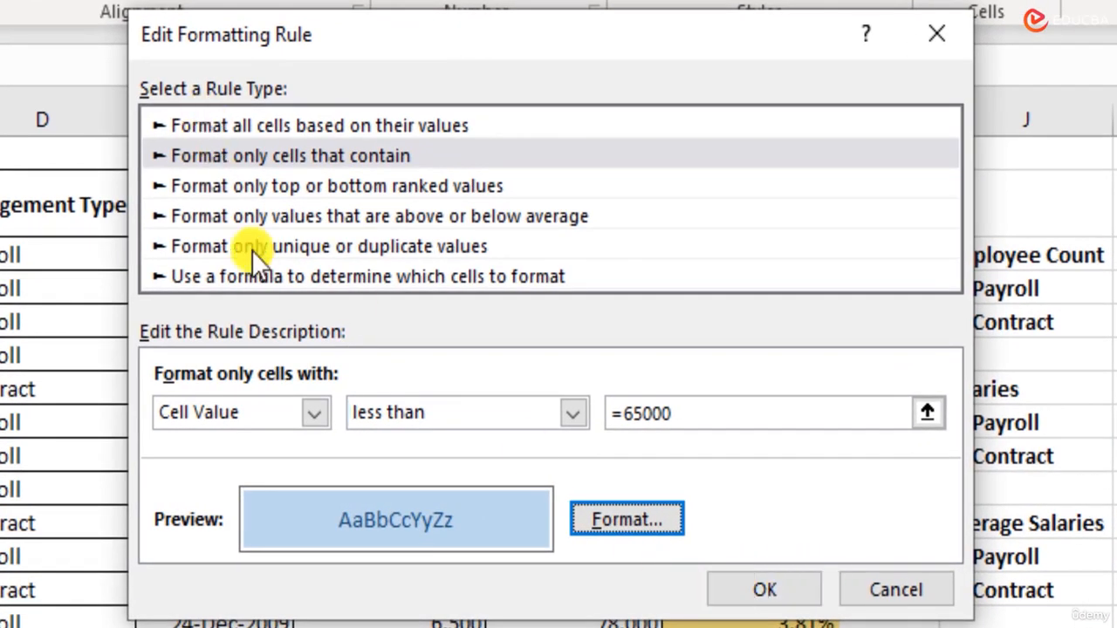
Set the less-than-65000 rule's font style to Bold and save the edited rule
click(621, 522)
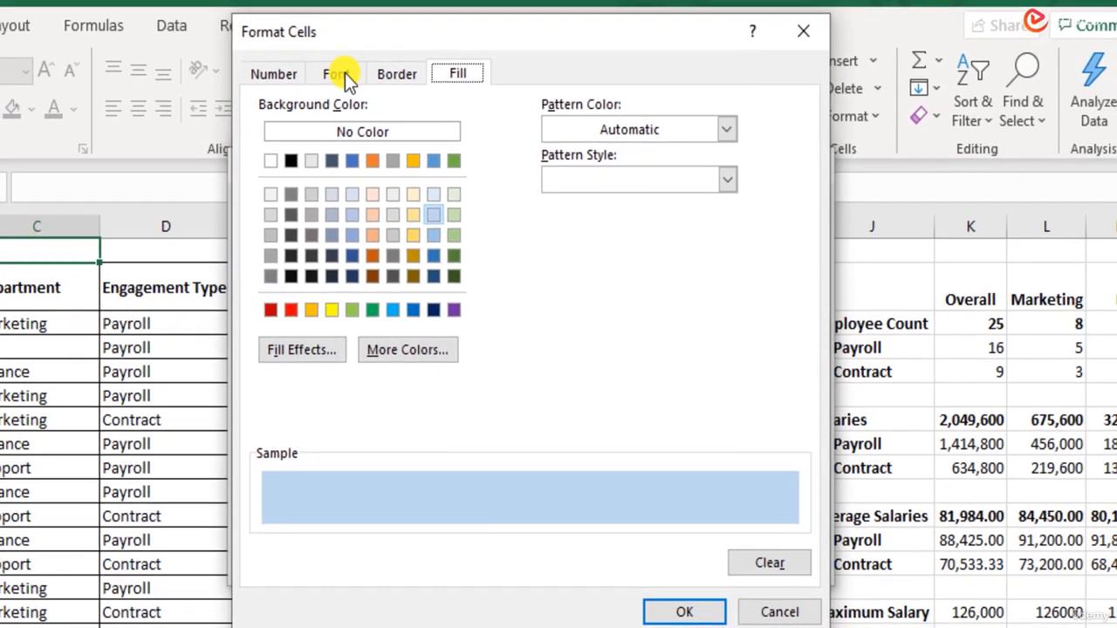
click(344, 76)
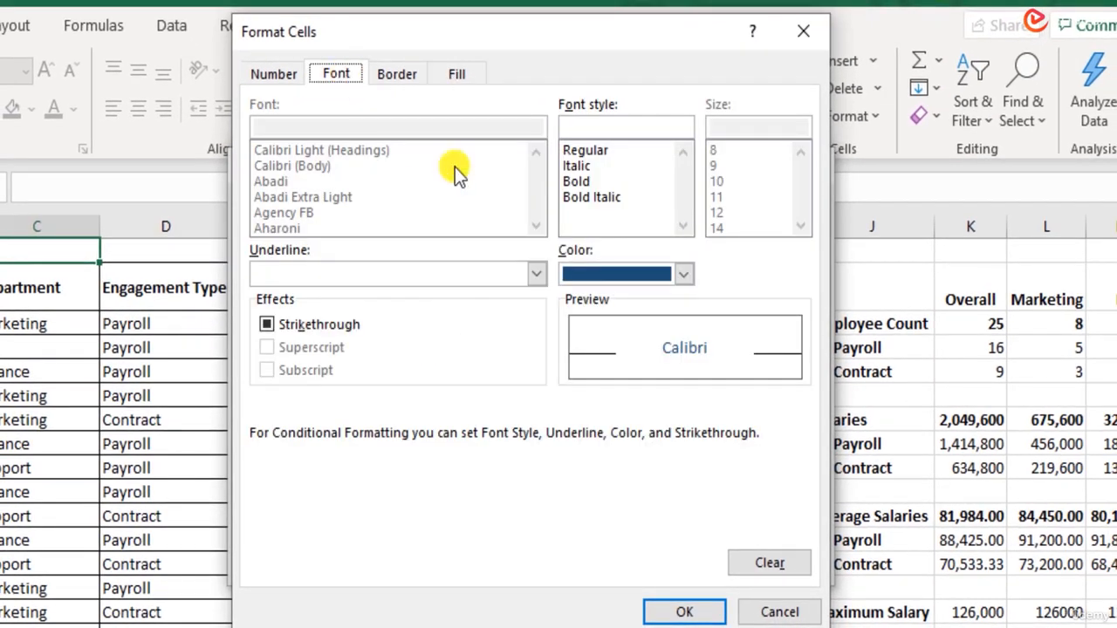
click(597, 180)
click(702, 610)
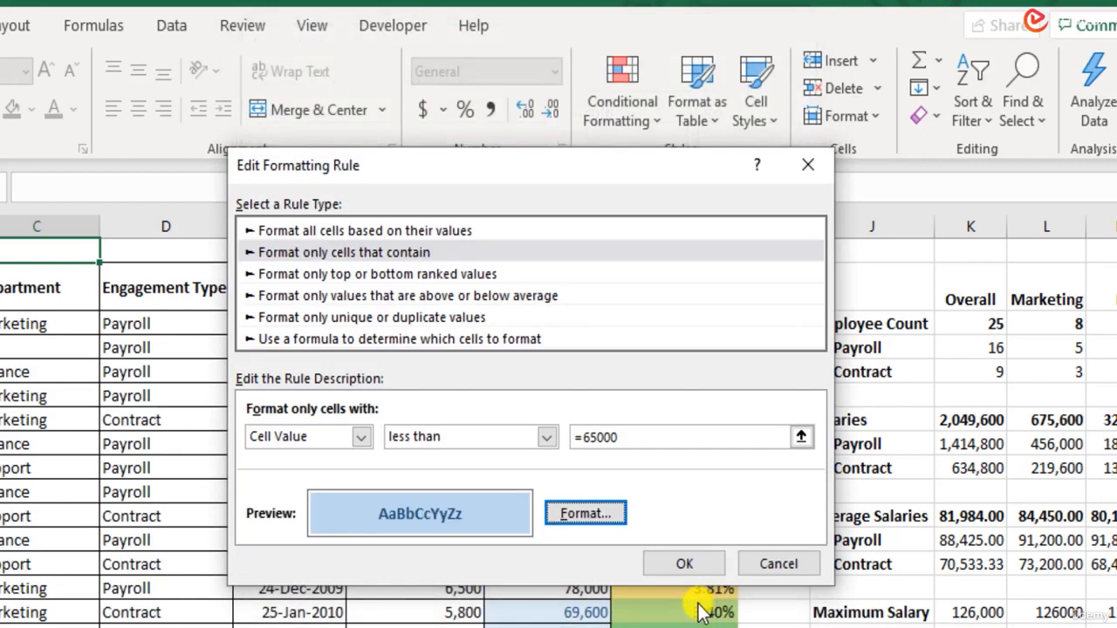
click(695, 564)
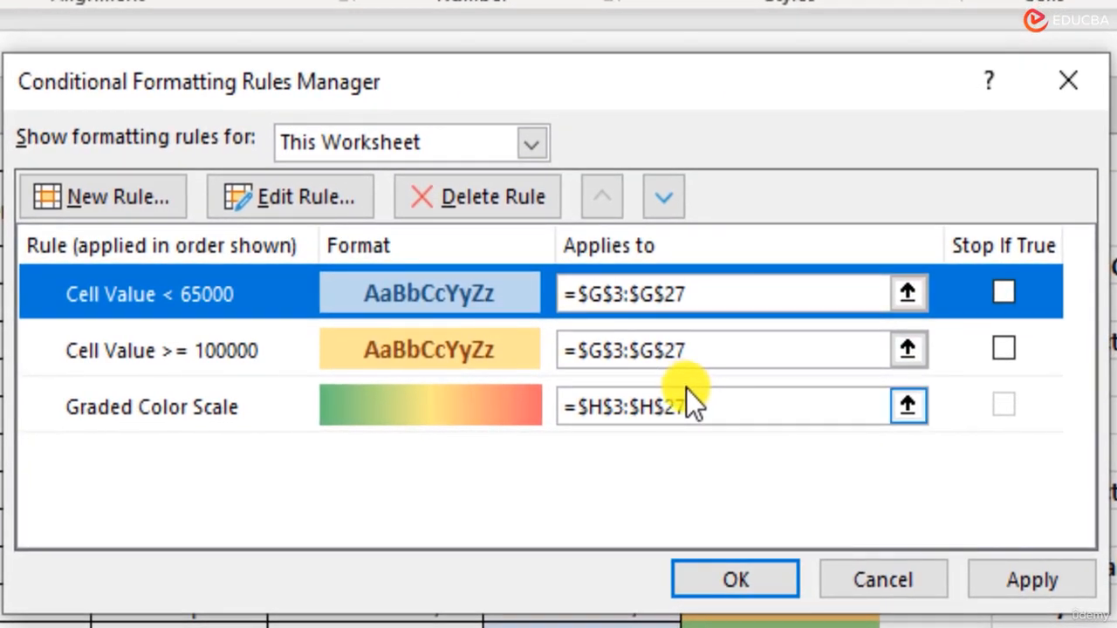
Review the definition of the "Cell Value >= 100000" rule and leave it without making changes
click(250, 340)
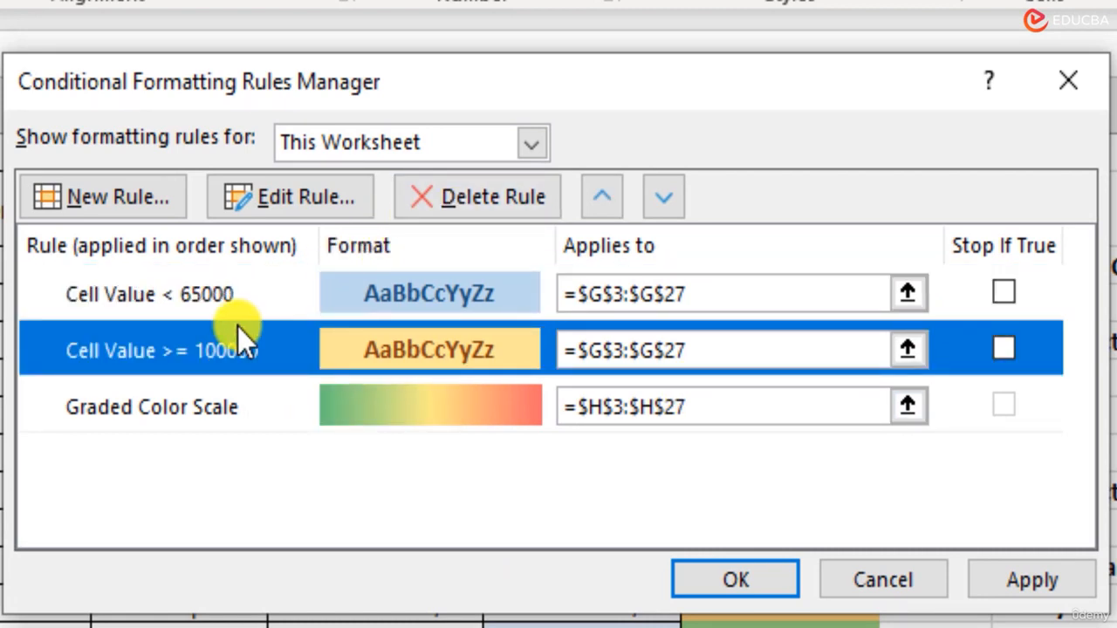
click(234, 386)
click(236, 351)
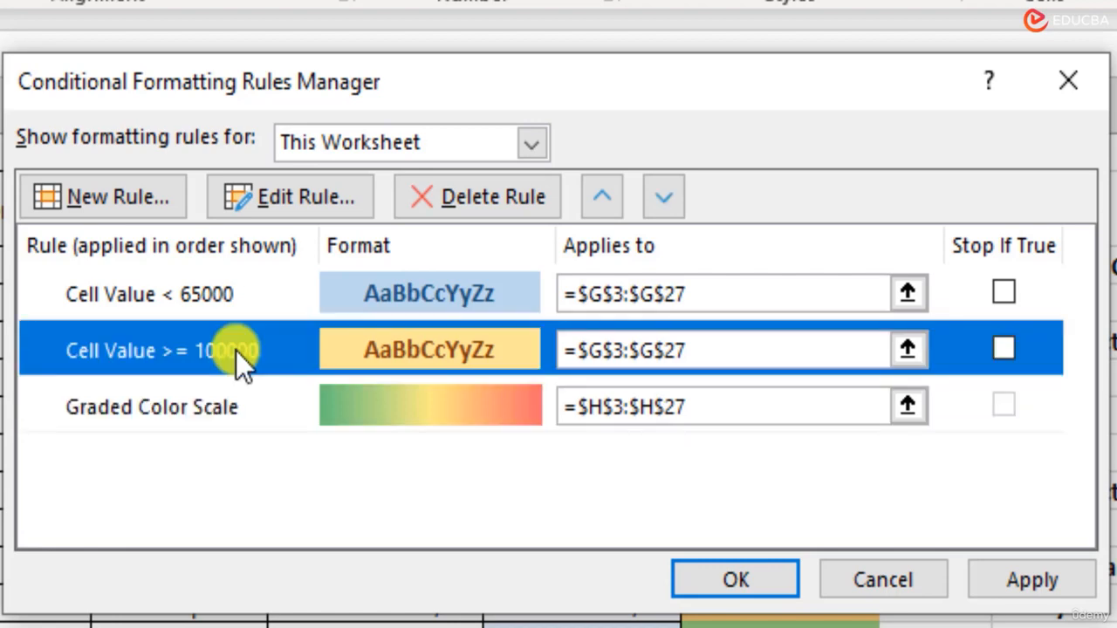
click(284, 192)
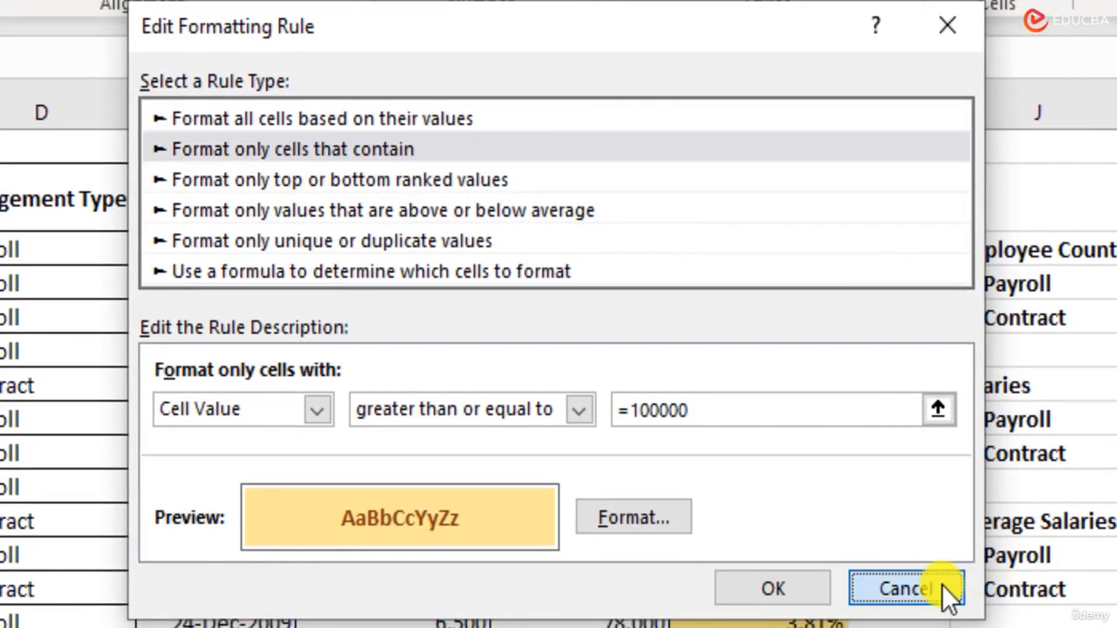
click(948, 588)
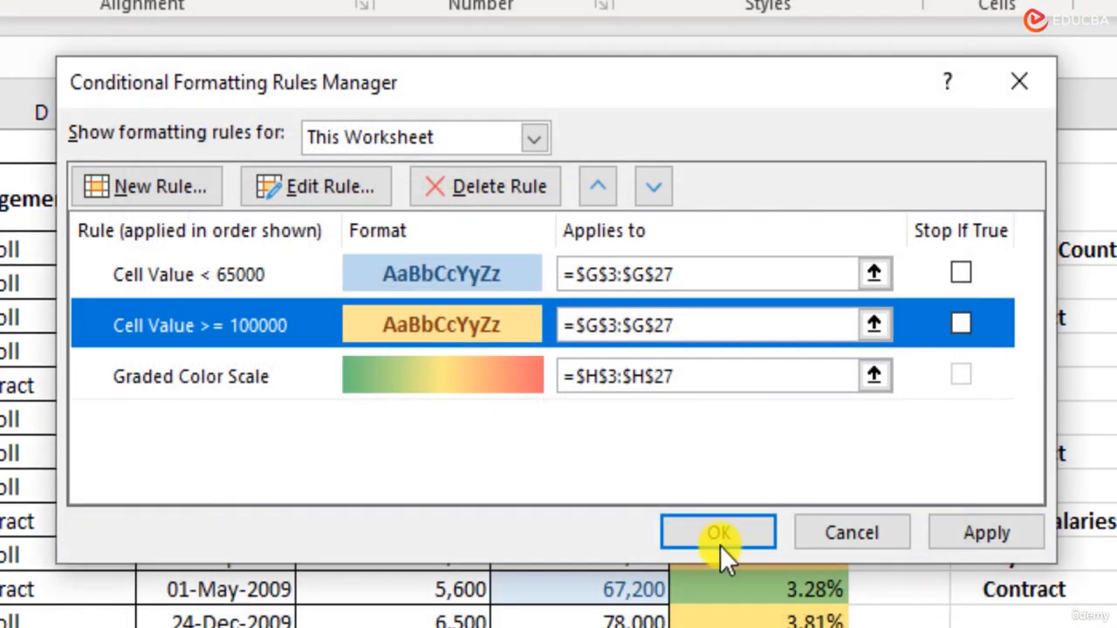
Apply the edited less-than-65000 rule to the worksheet and close the rules manager
click(451, 264)
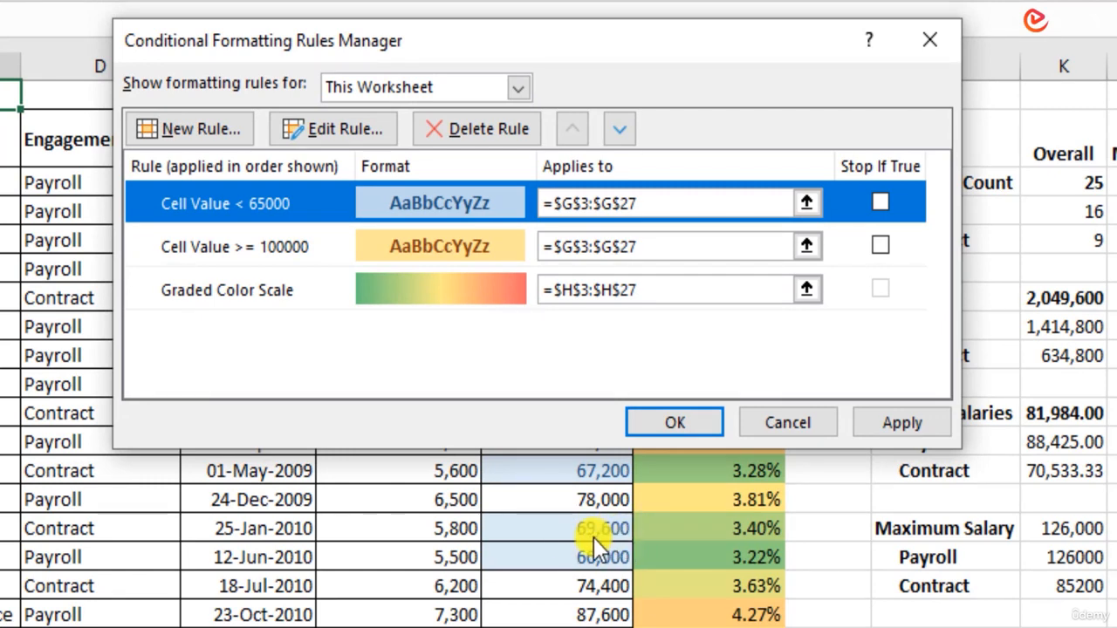
click(899, 427)
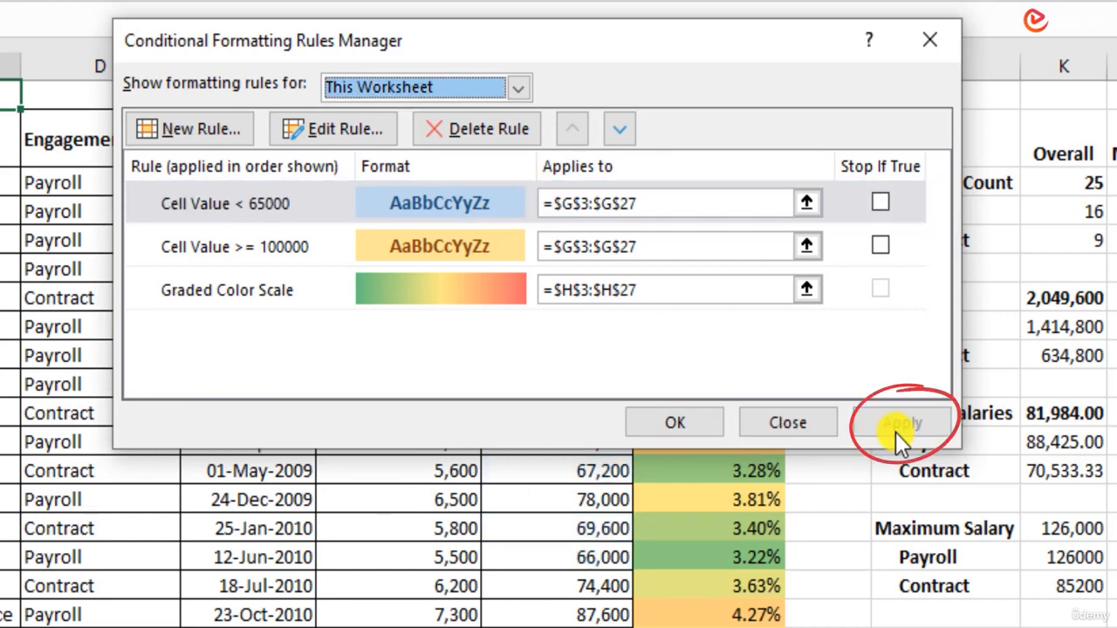
click(674, 415)
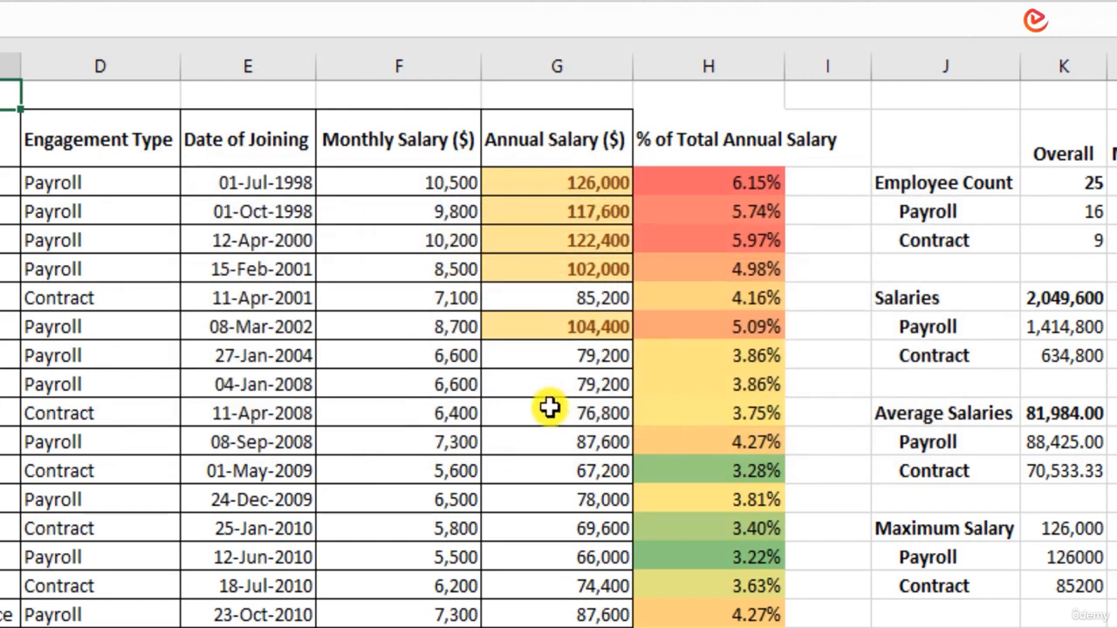
Check the blue-highlighted annual salaries in column G, inspecting cells G23 and G20
scroll(567, 426, down, 4)
scroll(572, 432, up, 1)
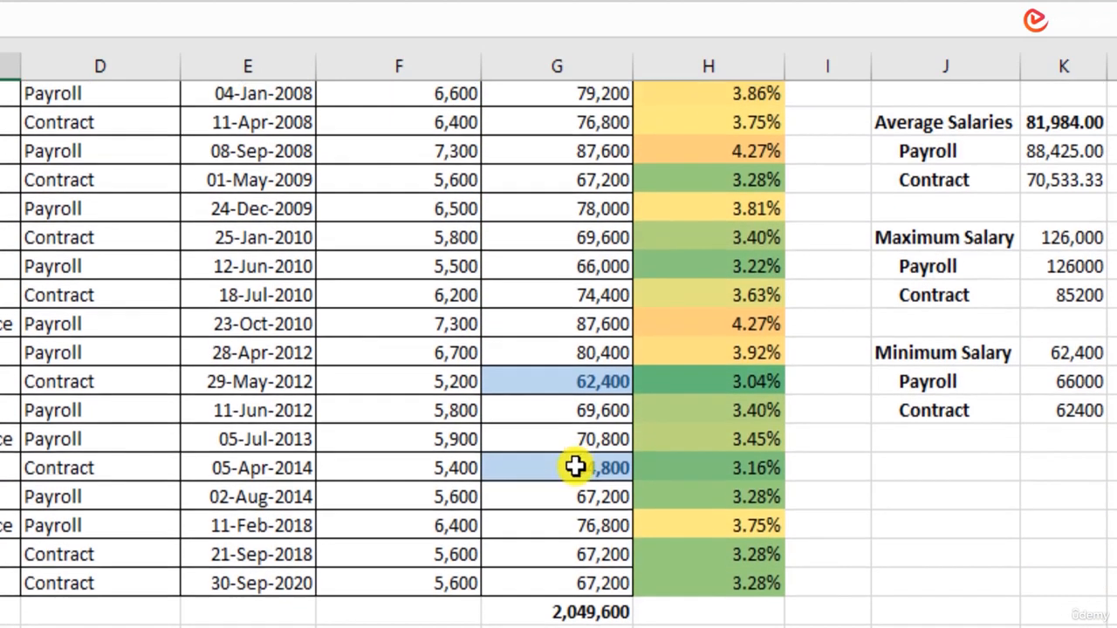
click(616, 471)
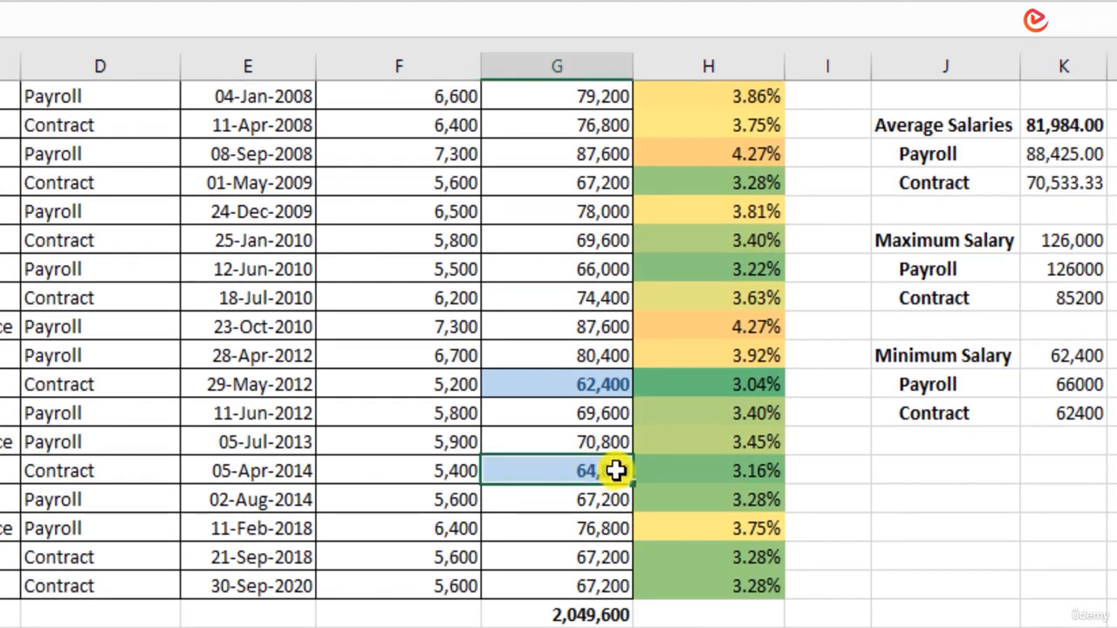
click(613, 385)
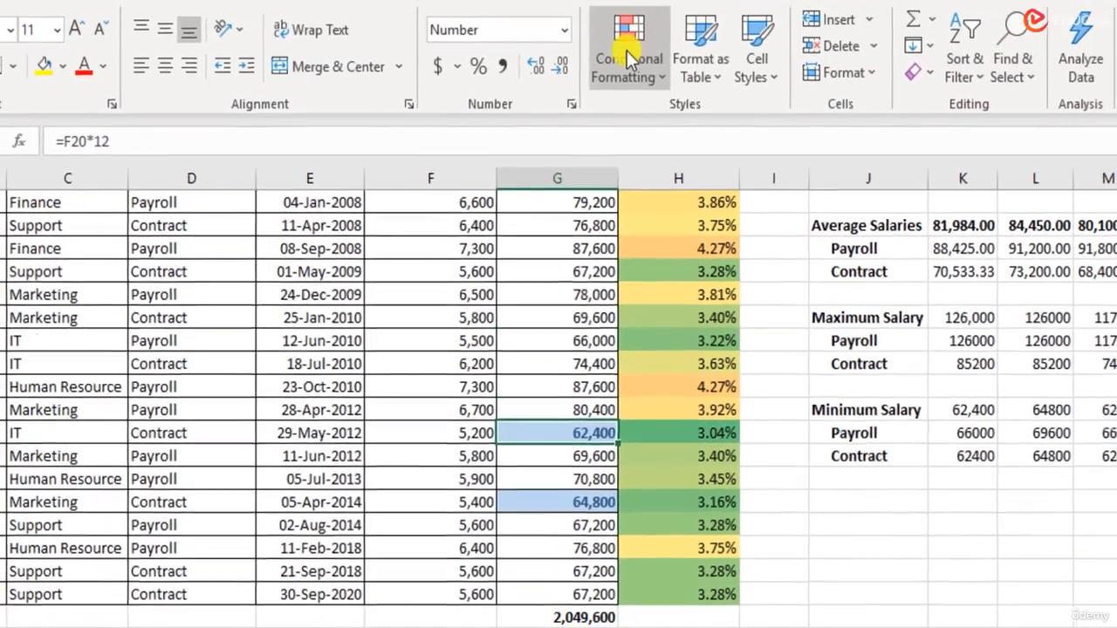
From cell G20, reopen the rules manager, review the threshold of the less-than rule, and close the manager
click(628, 52)
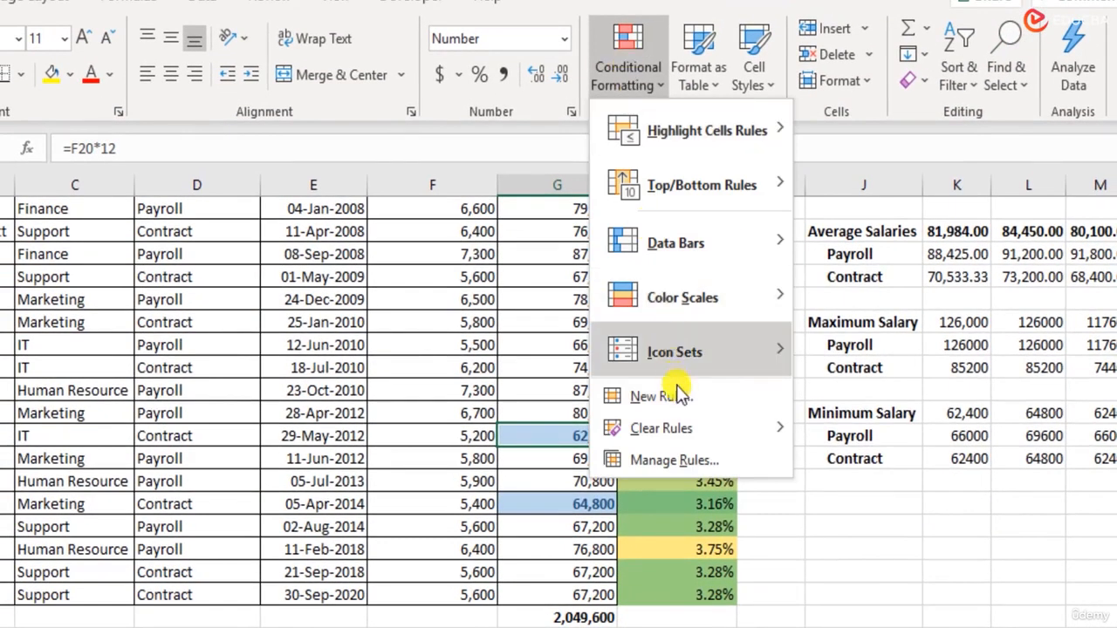
click(694, 458)
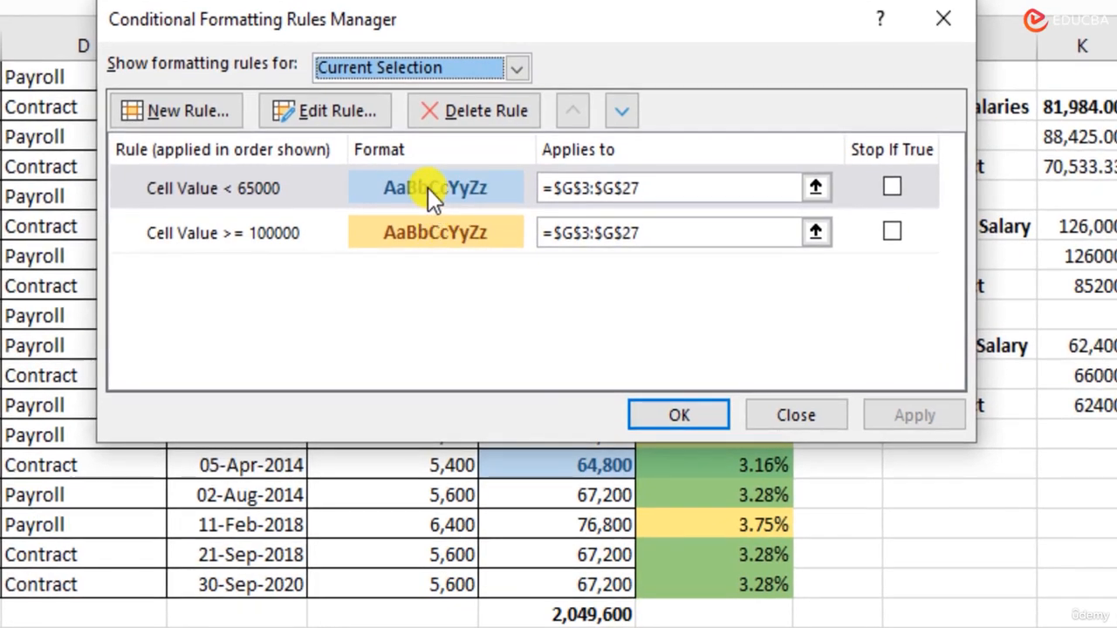
double_click(427, 187)
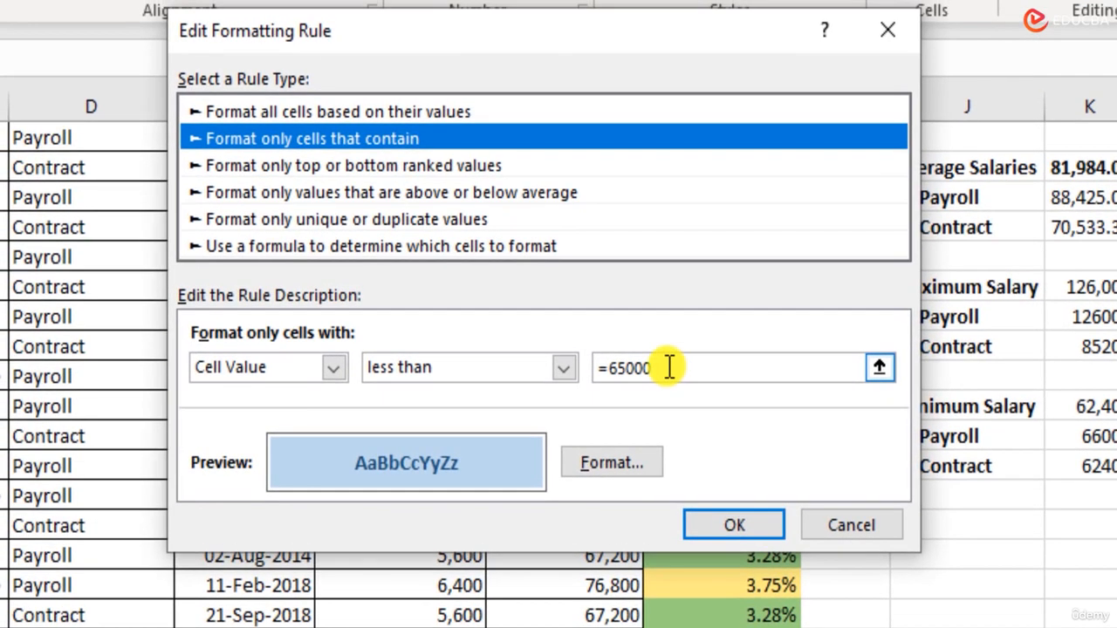
double_click(627, 365)
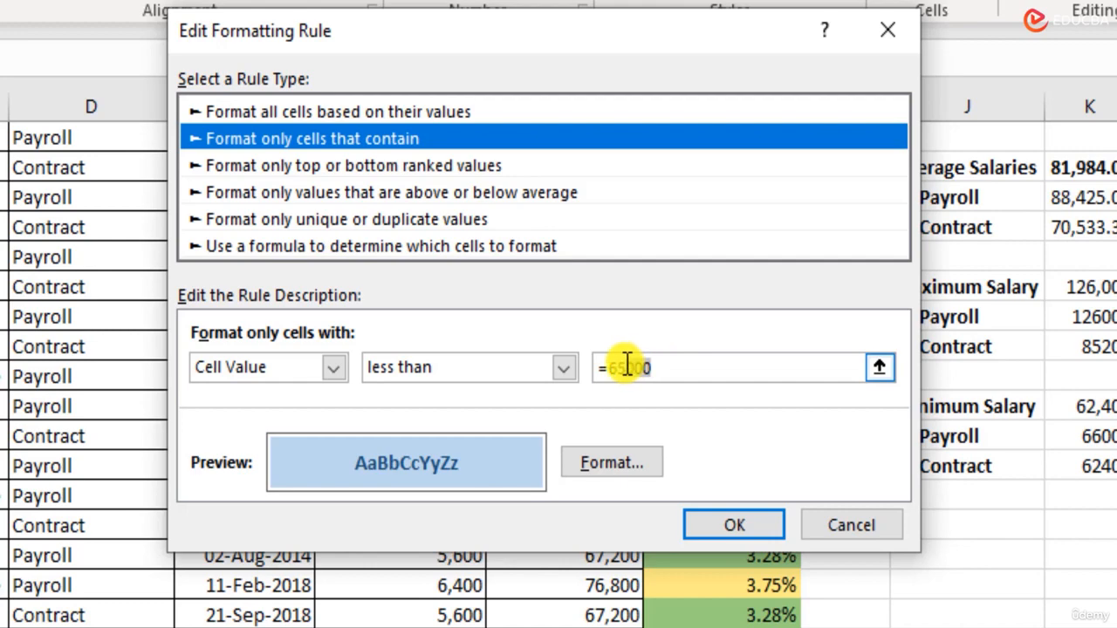
click(641, 366)
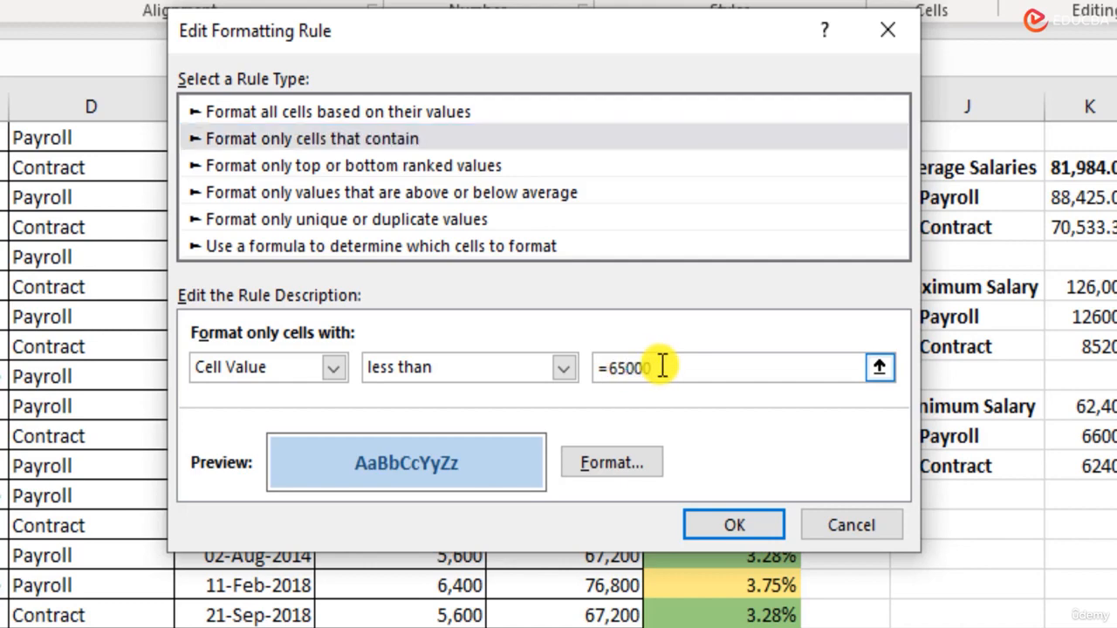
click(773, 518)
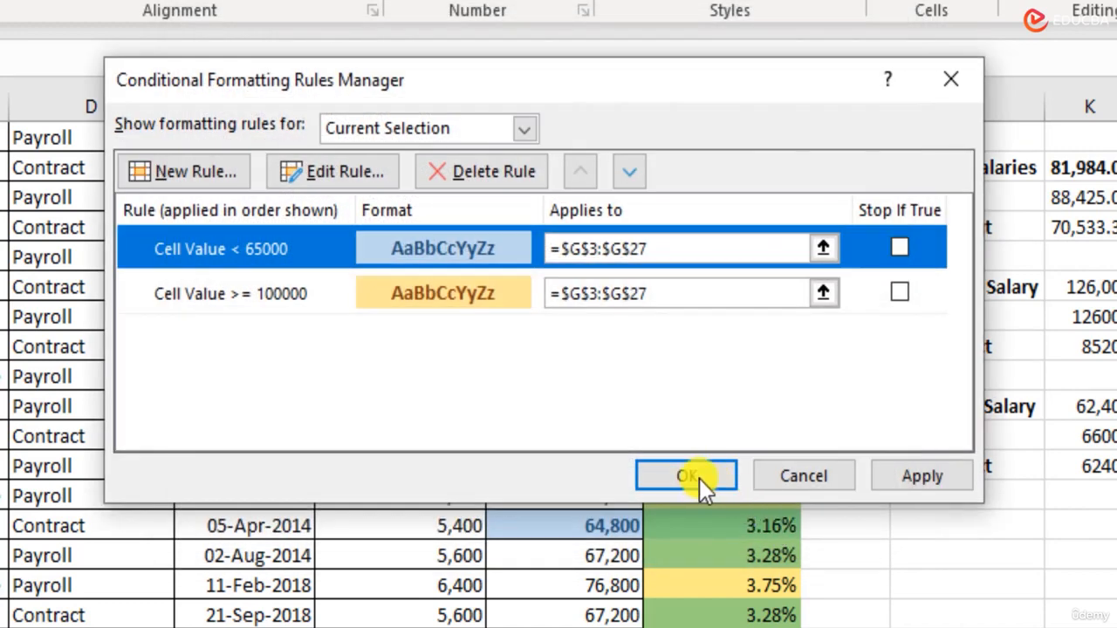
click(686, 476)
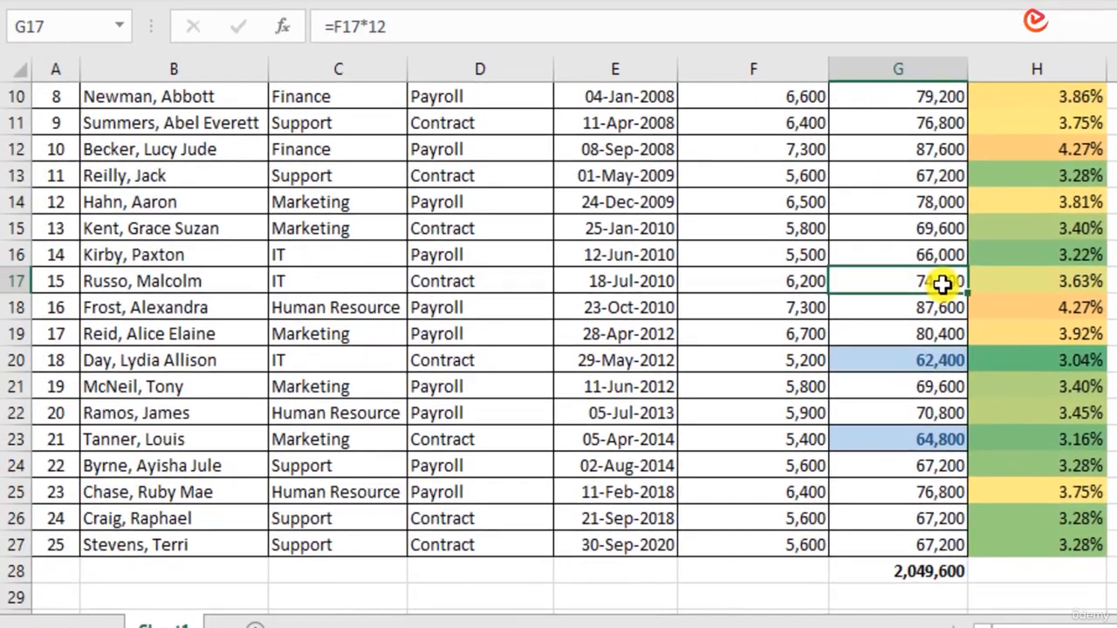
Look over the formatting of the salary and percentage columns, selecting annual salaries G3:G27 to examine their highlighting
scroll(942, 284, up, 3)
scroll(942, 284, down, 3)
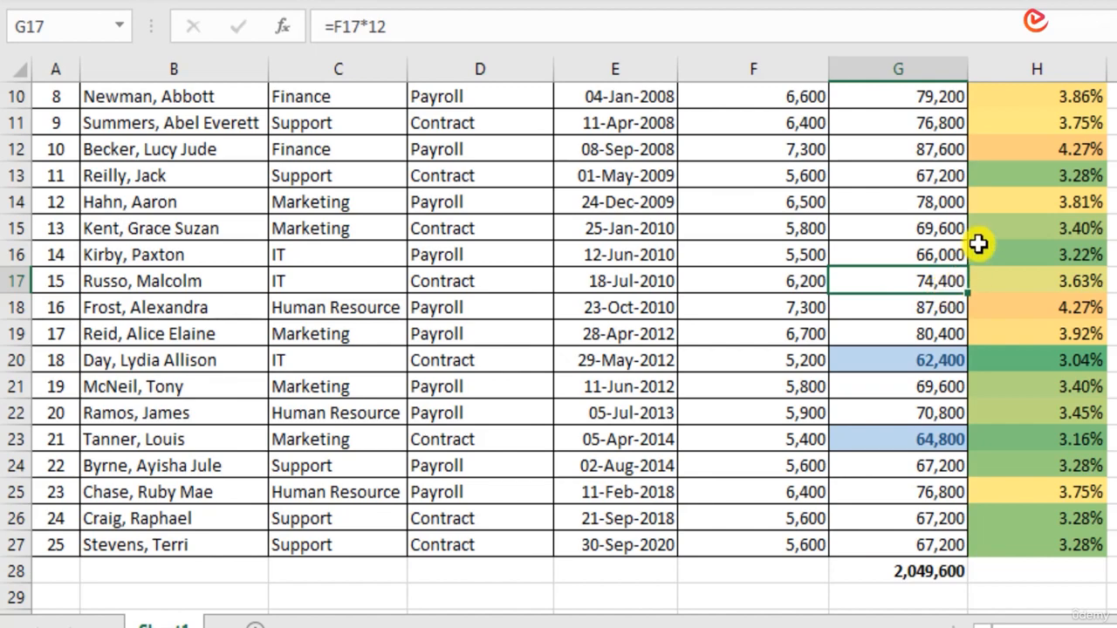
scroll(964, 262, up, 3)
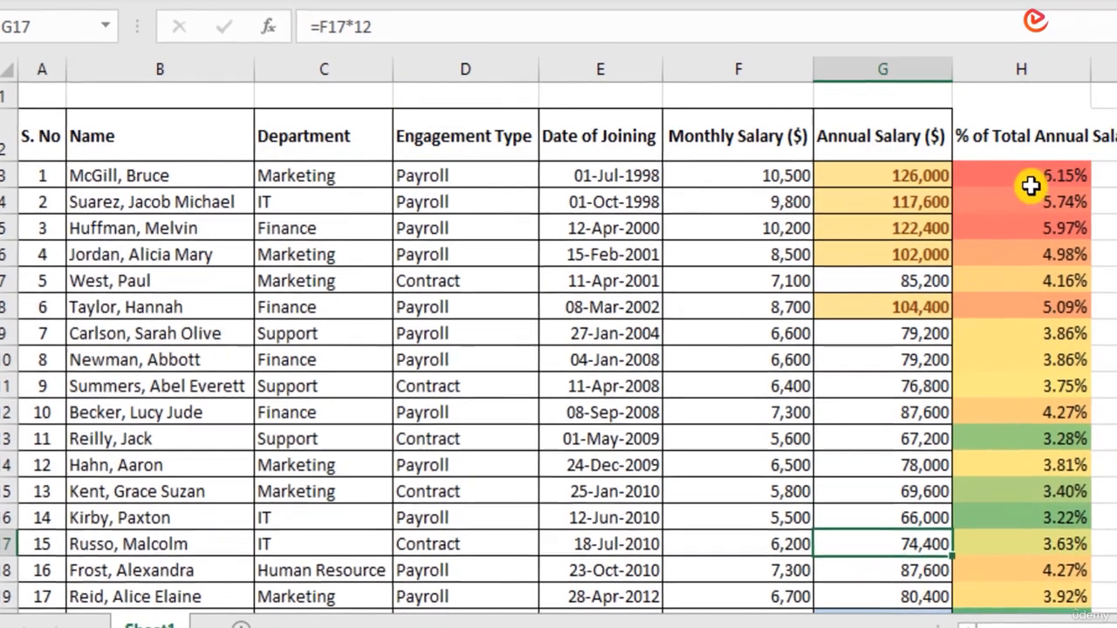
drag(1025, 180, 616, 551)
drag(449, 551, 486, 177)
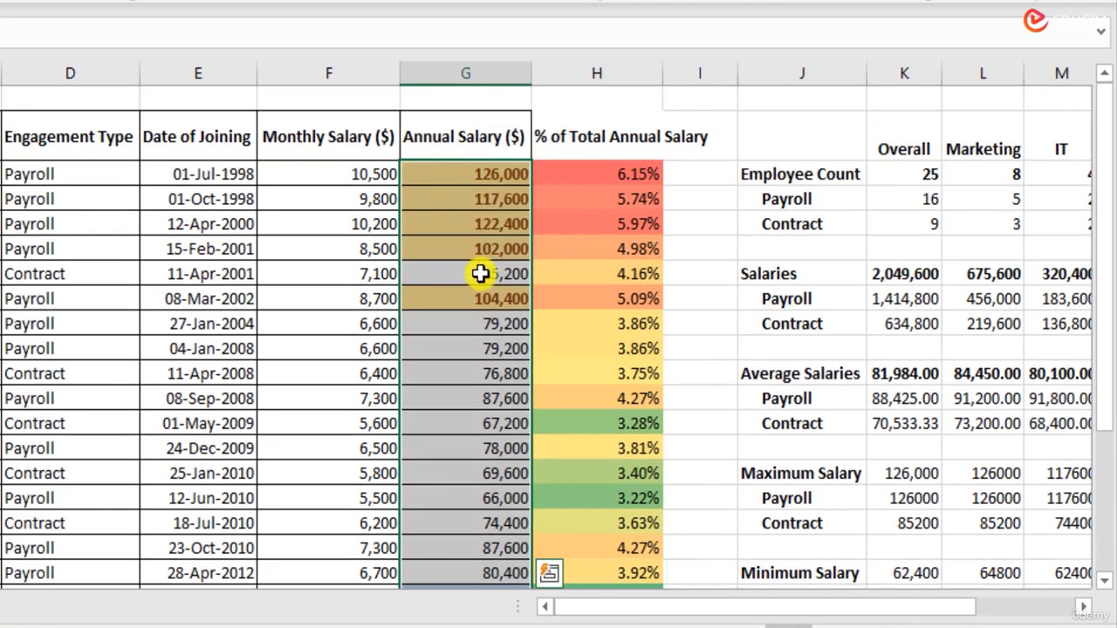
scroll(508, 474, down, 2)
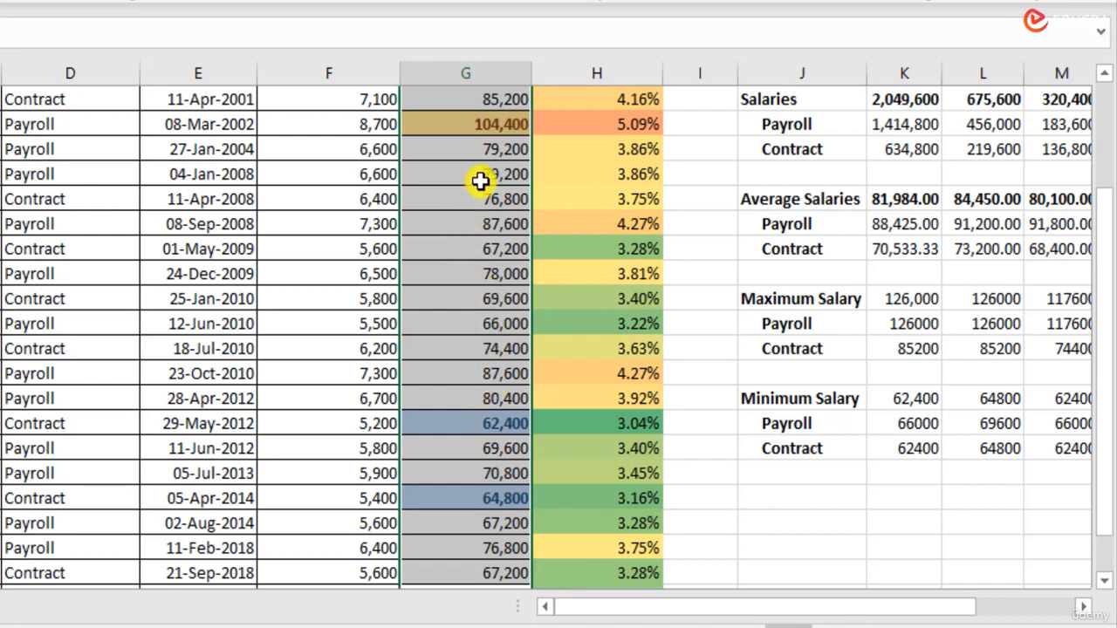
scroll(527, 387, down, 1)
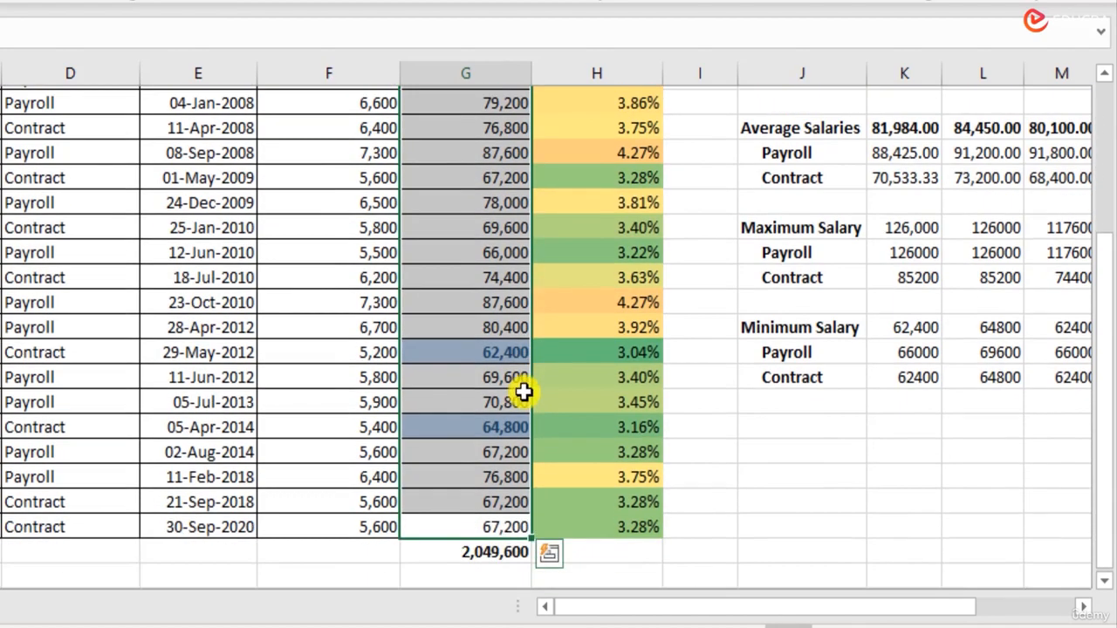
scroll(524, 392, up, 2)
click(630, 57)
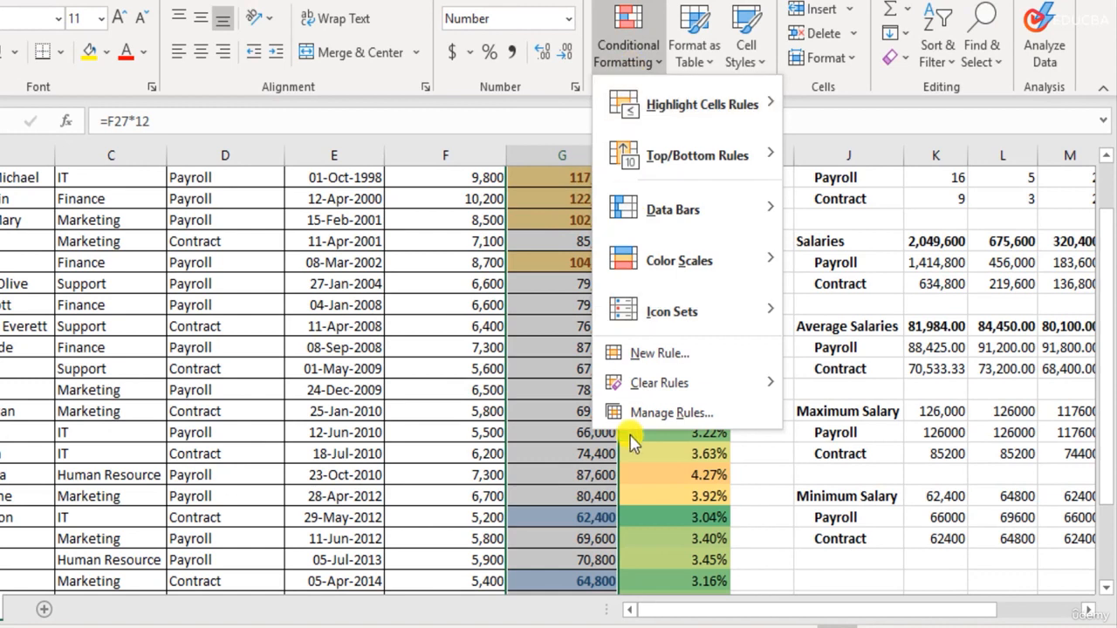
click(616, 539)
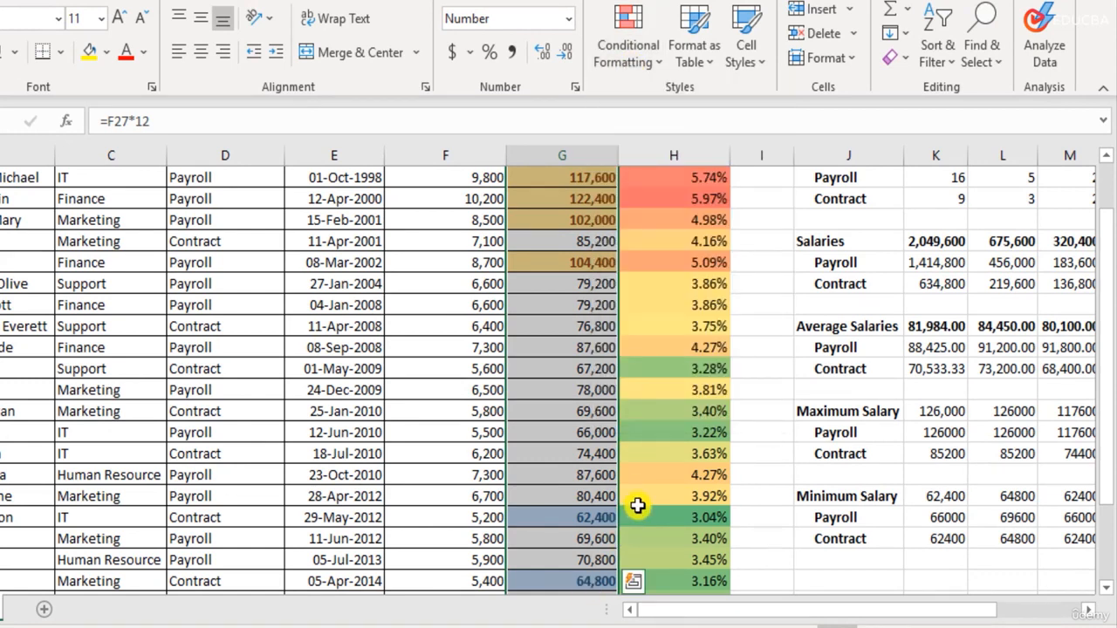
scroll(637, 505, up, 1)
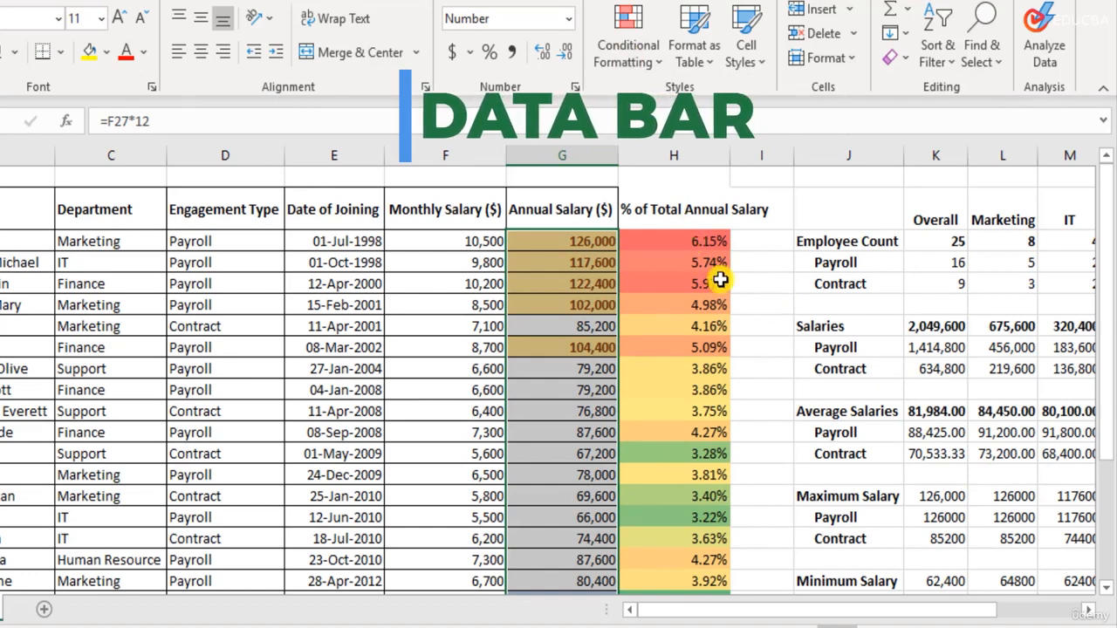
Add blue gradient-fill data bars to the % of Total Annual Salary values in H3:H27
drag(696, 241, 697, 542)
scroll(700, 349, up, 4)
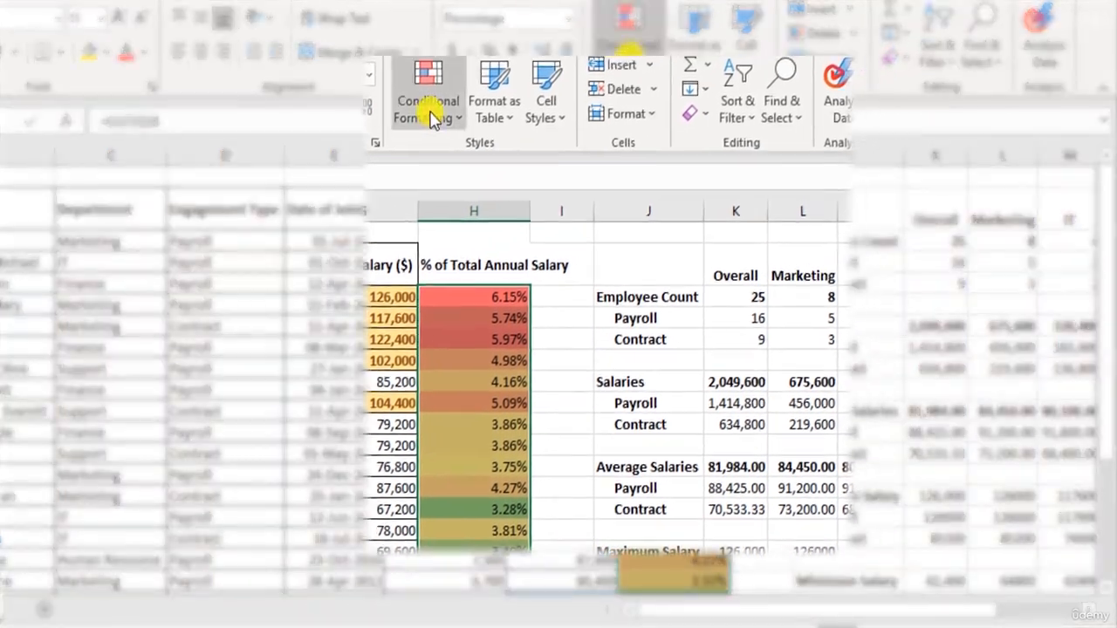
click(628, 54)
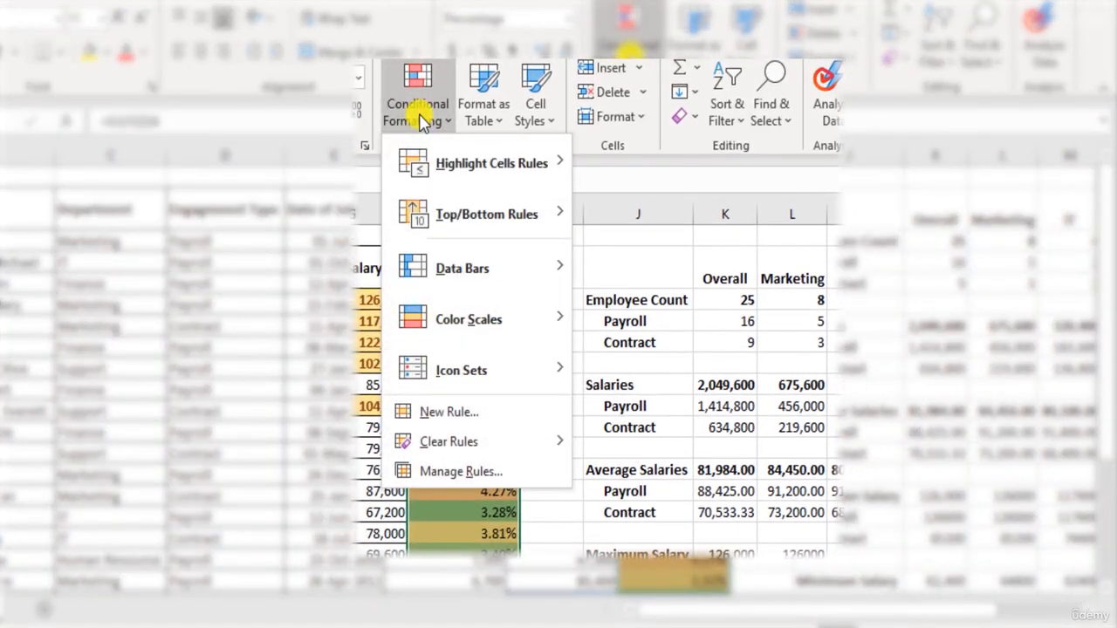
mouse_move(486, 273)
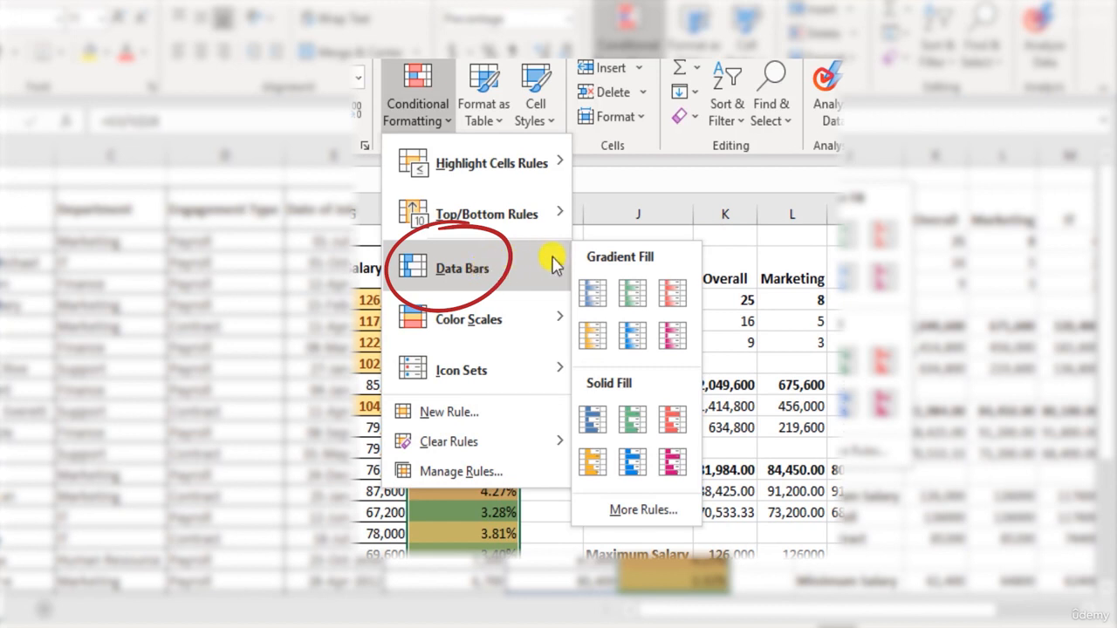
click(592, 299)
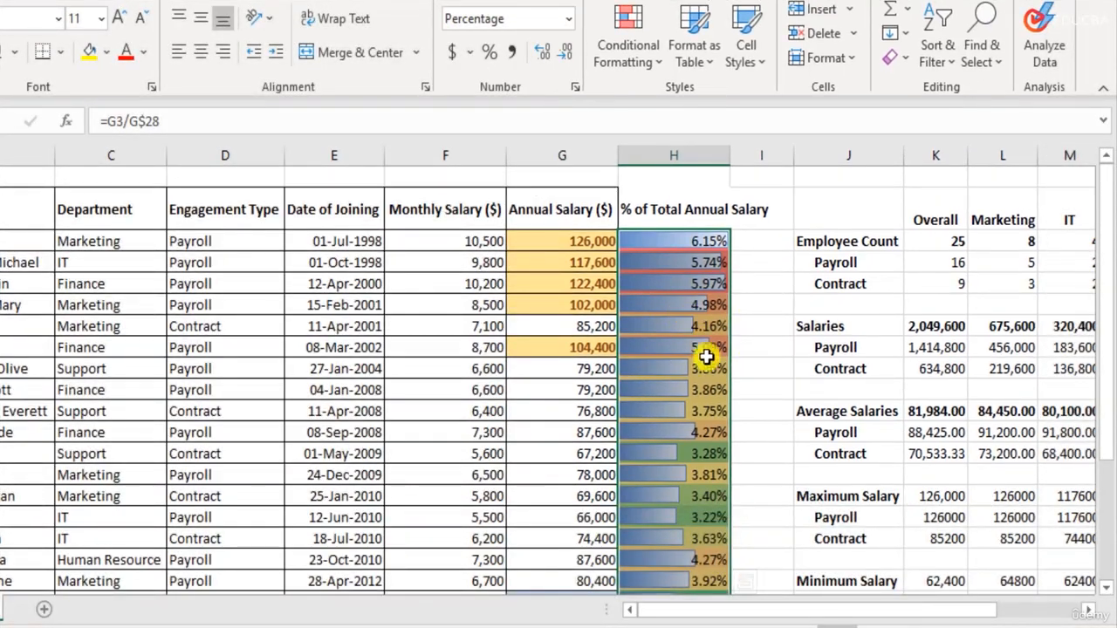
Delete the Graded Color Scale rule from H3:H27 in the rules manager, apply the change, and close the manager
scroll(723, 492, down, 2)
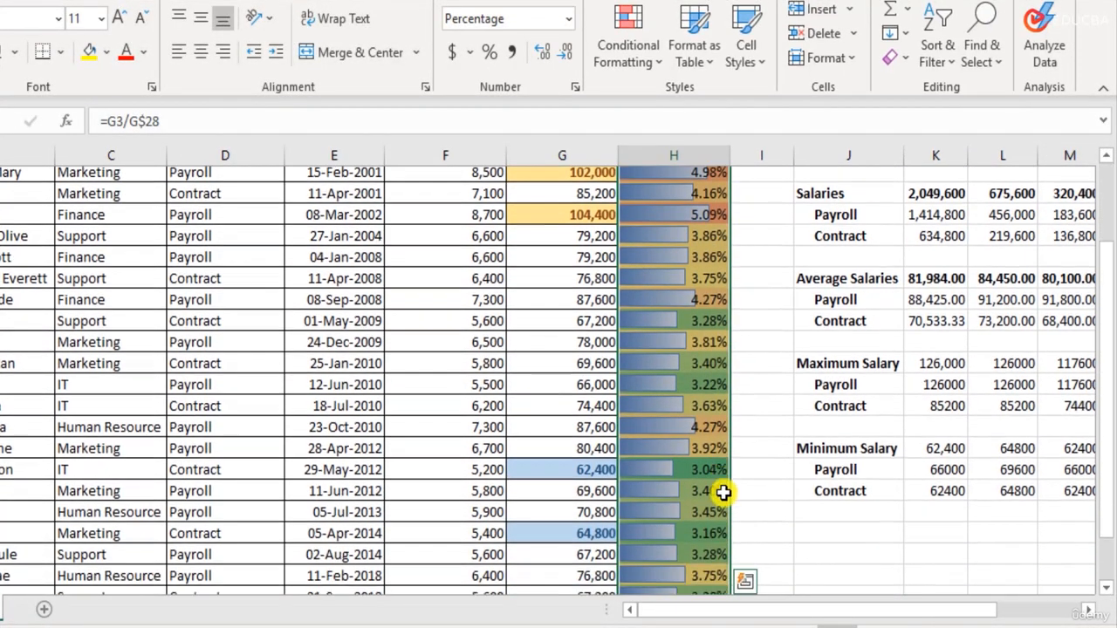
scroll(693, 491, down, 1)
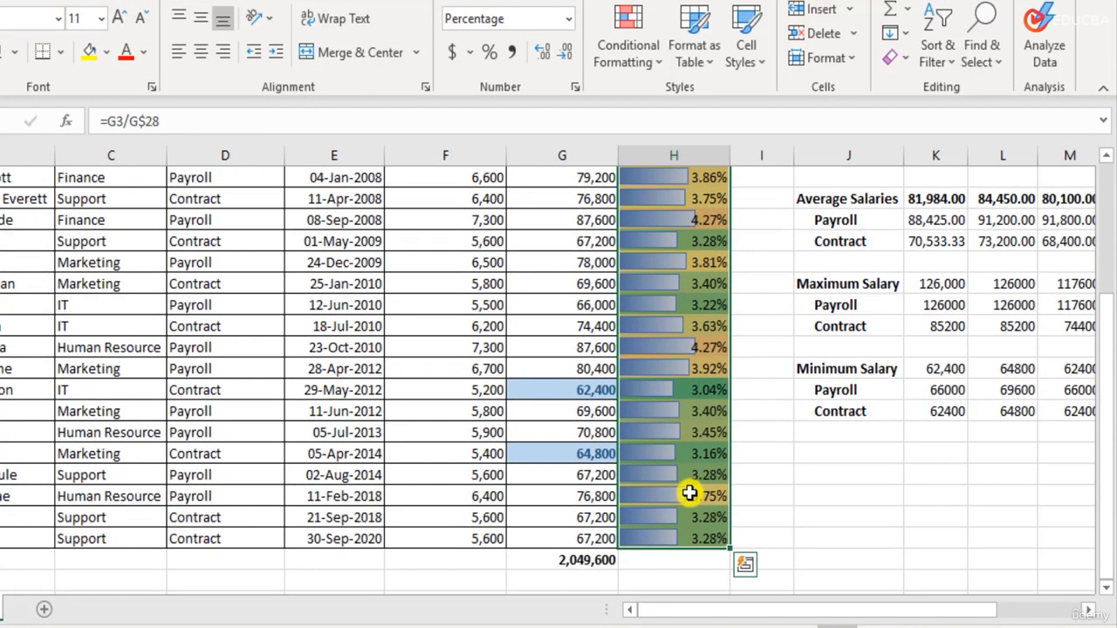
click(619, 46)
click(680, 408)
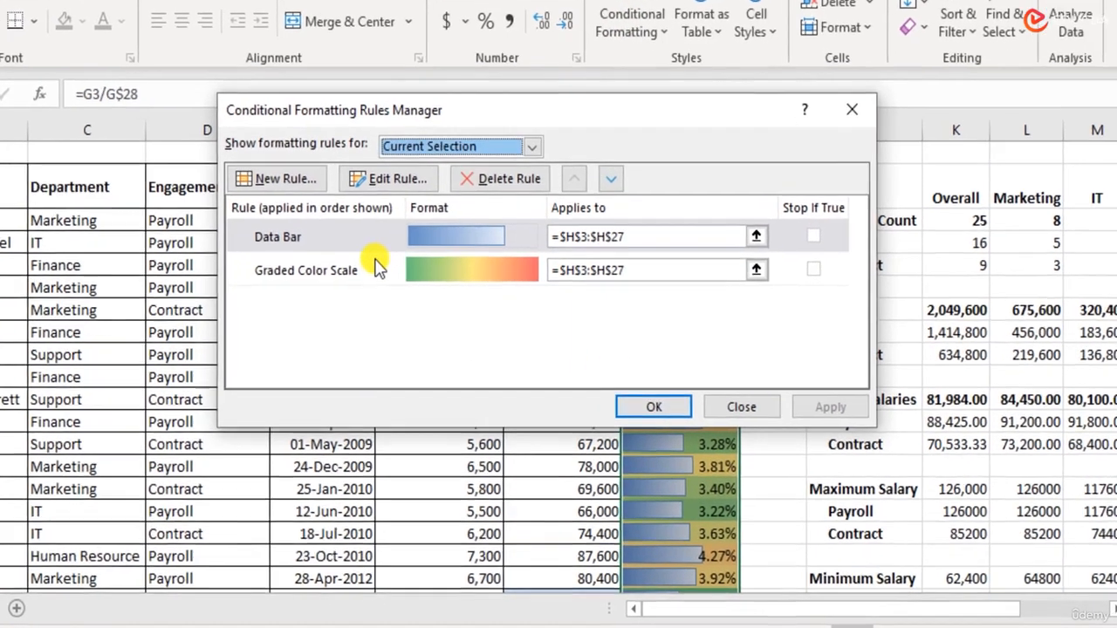
click(377, 266)
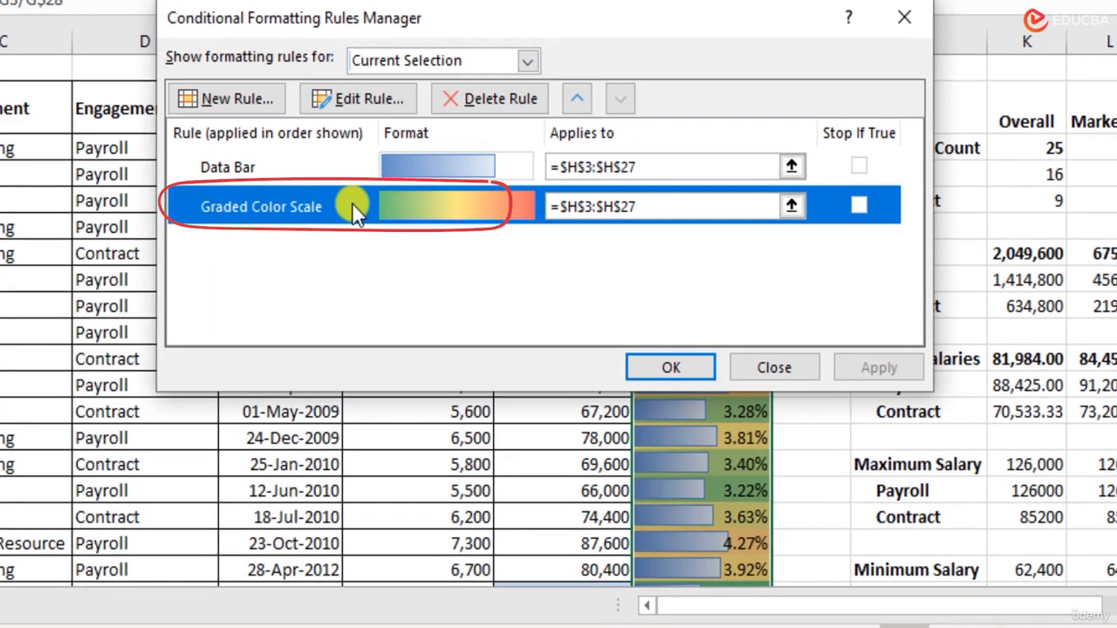
click(506, 101)
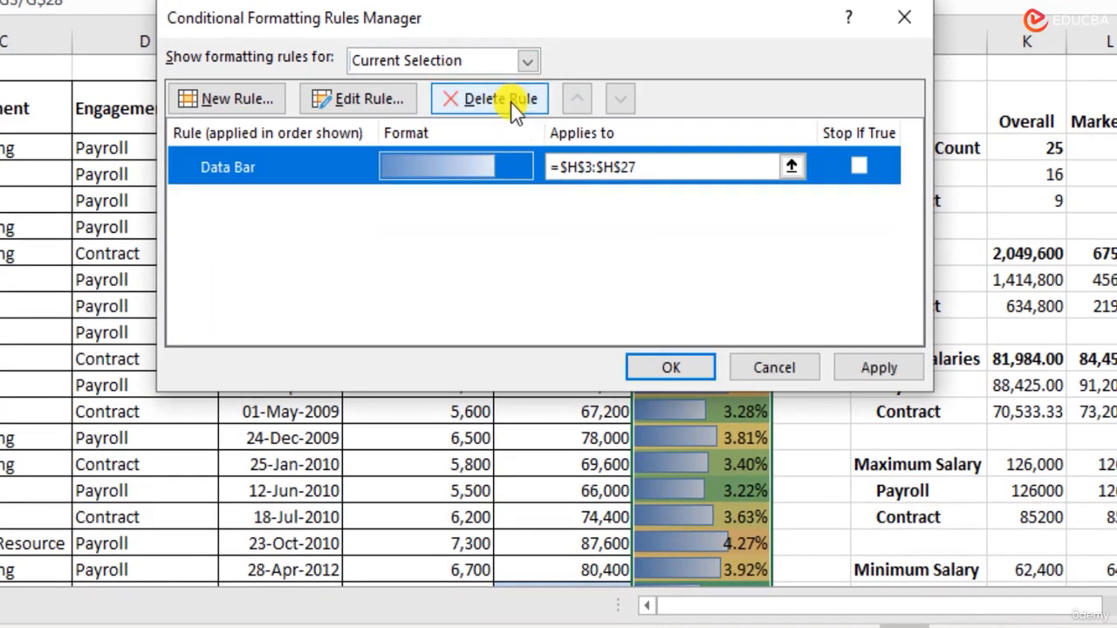
click(877, 367)
click(702, 367)
click(885, 359)
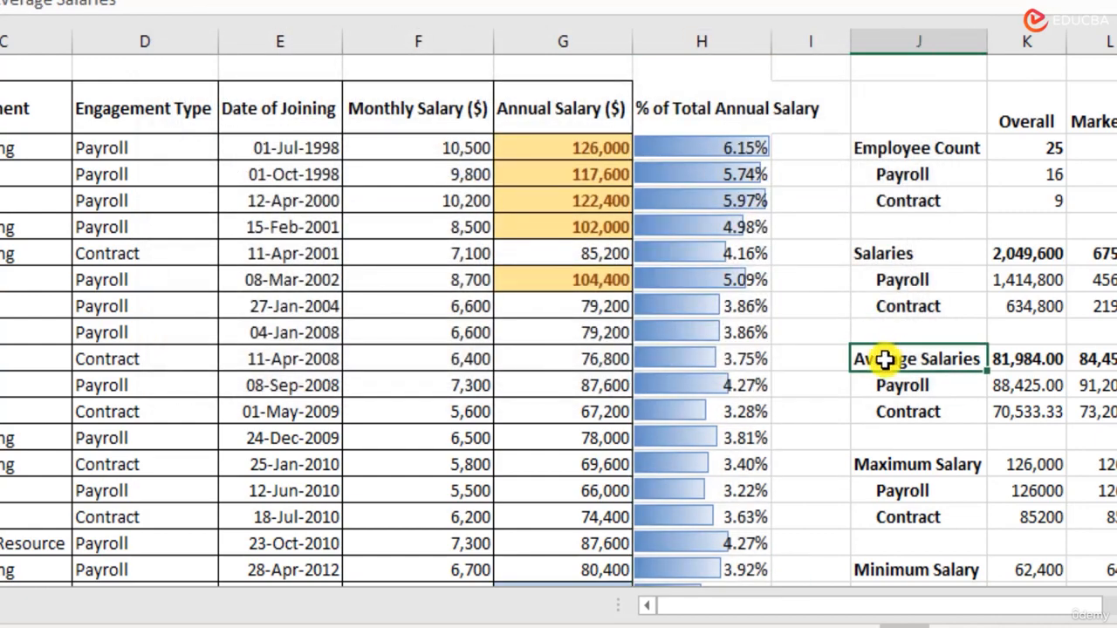
Examine the data bars down the % of Total Annual Salary column, comparing bar lengths with the percentages from cell H3 to the last row
scroll(820, 358, down, 4)
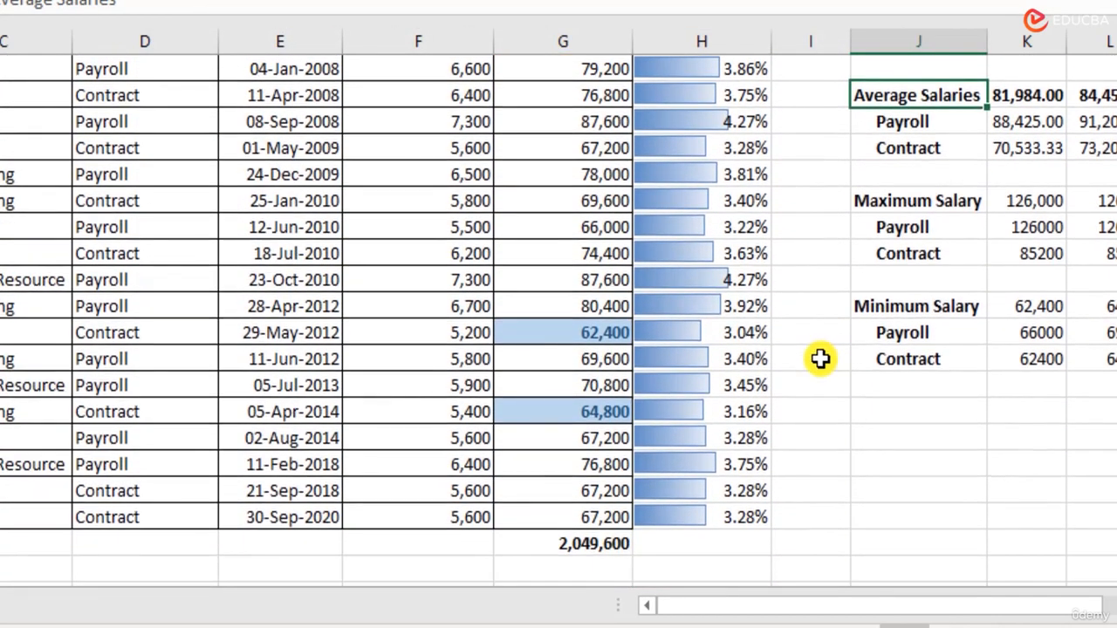
scroll(820, 359, up, 4)
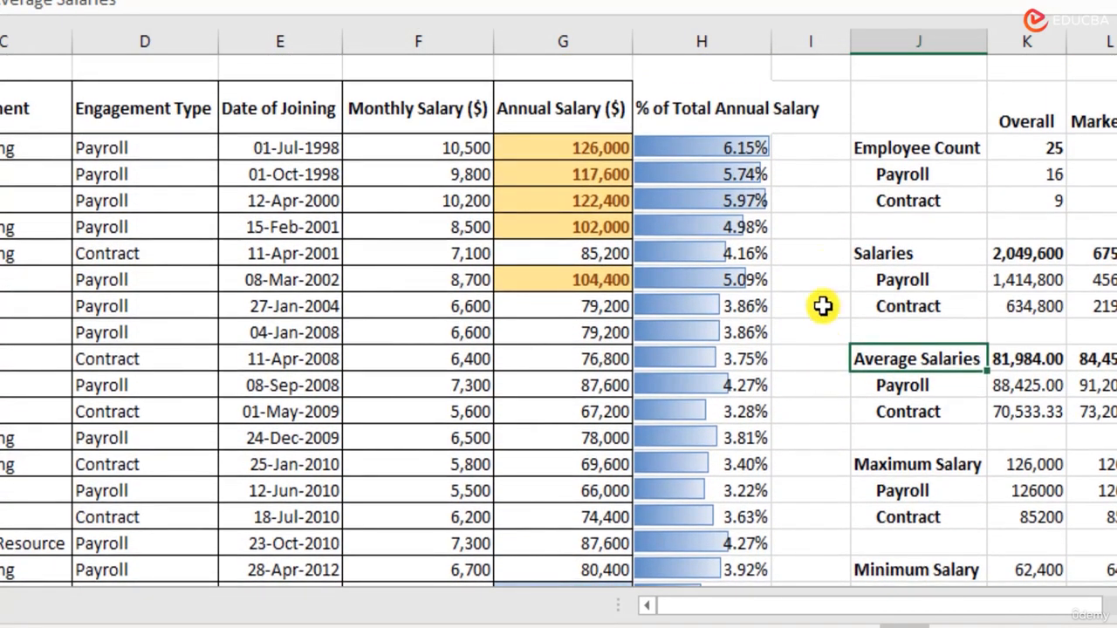
click(682, 148)
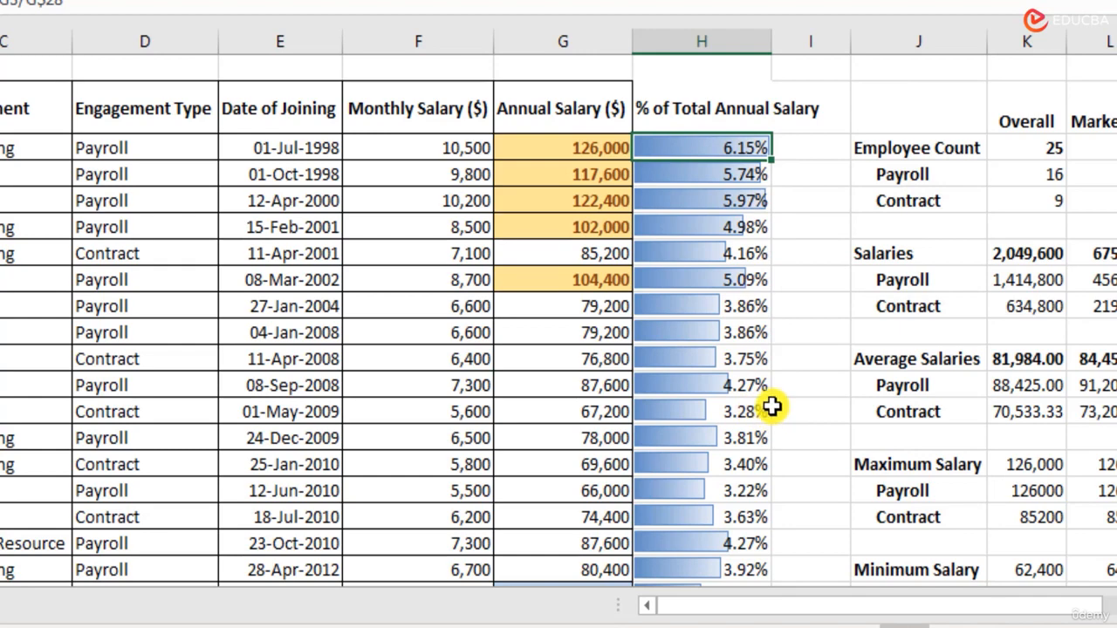
scroll(775, 407, down, 2)
scroll(778, 367, up, 2)
scroll(780, 319, up, 1)
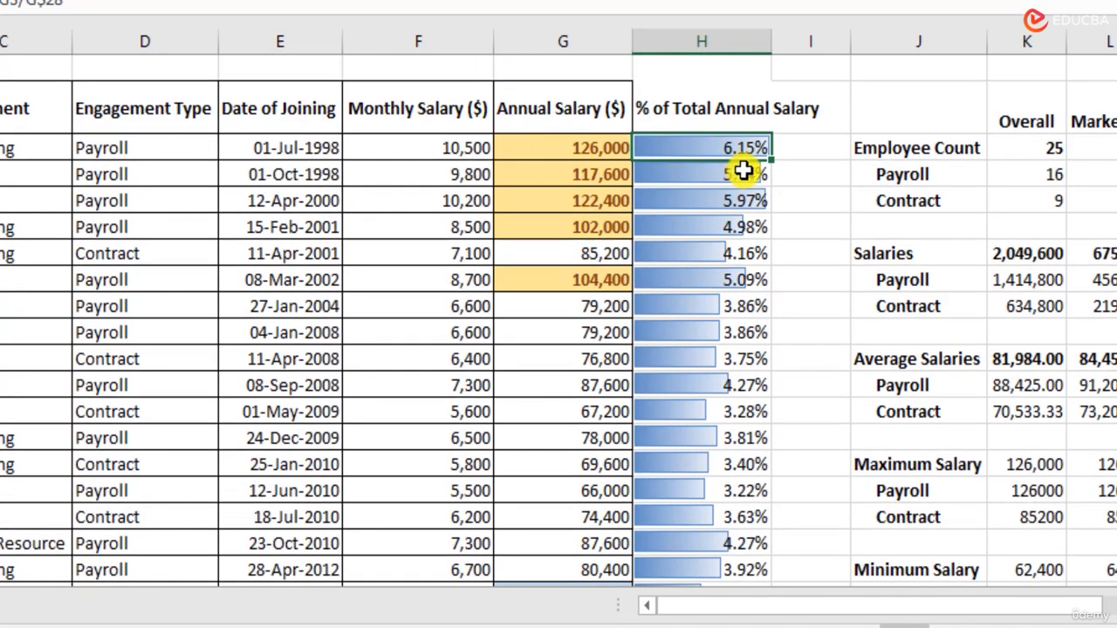
scroll(768, 369, down, 2)
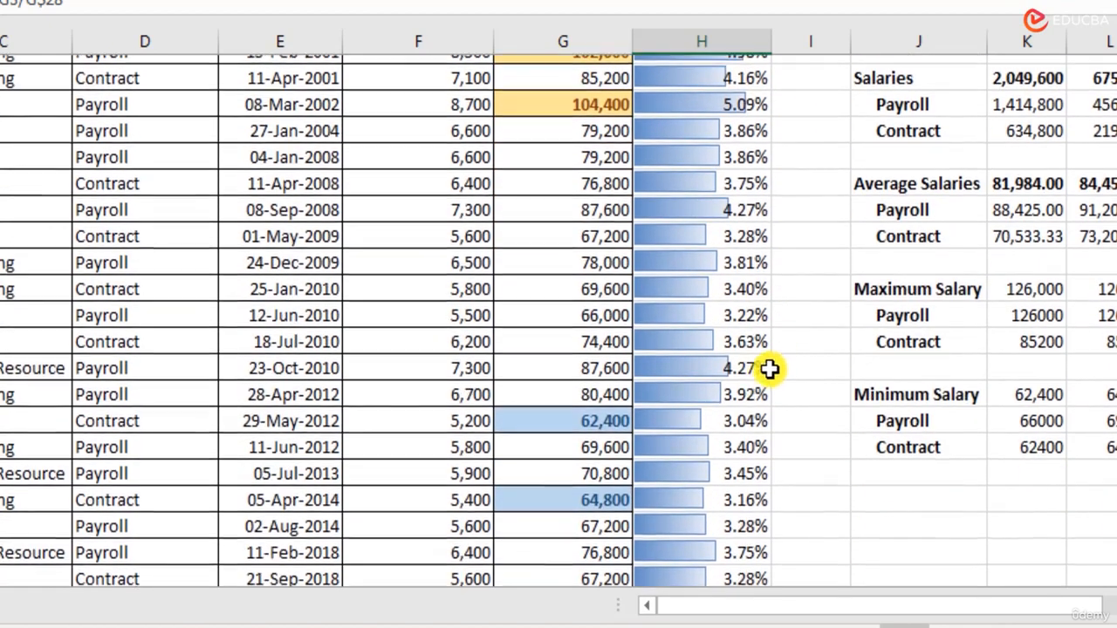
scroll(767, 341, down, 2)
scroll(765, 418, up, 4)
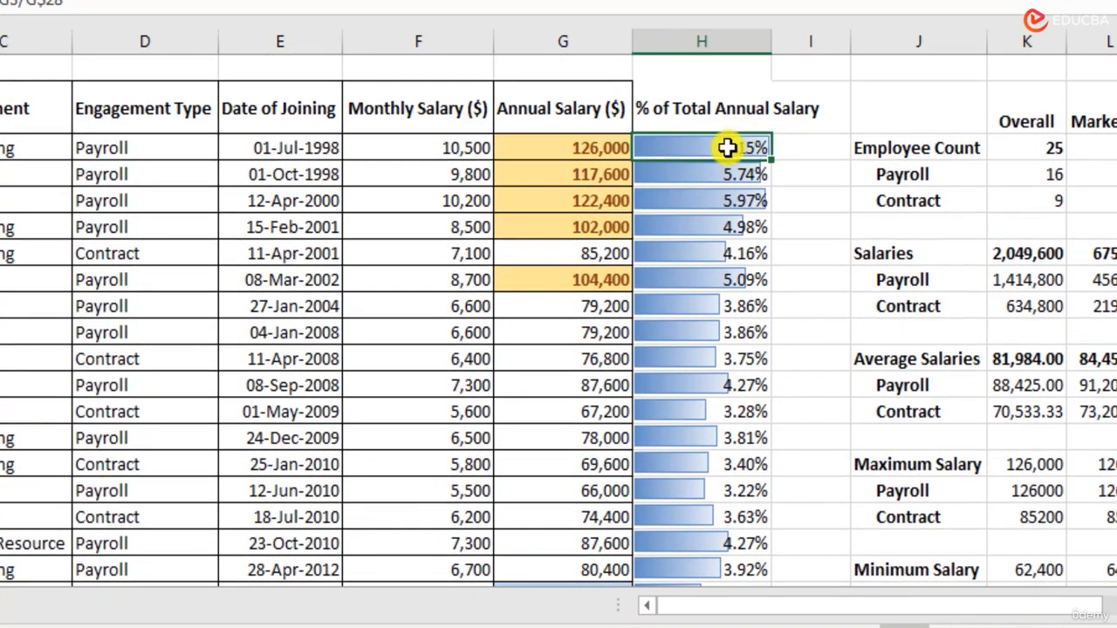
Open the Data Bar rule on H3:H27 for editing and set it to show the bars only
drag(727, 147, 715, 512)
click(743, 56)
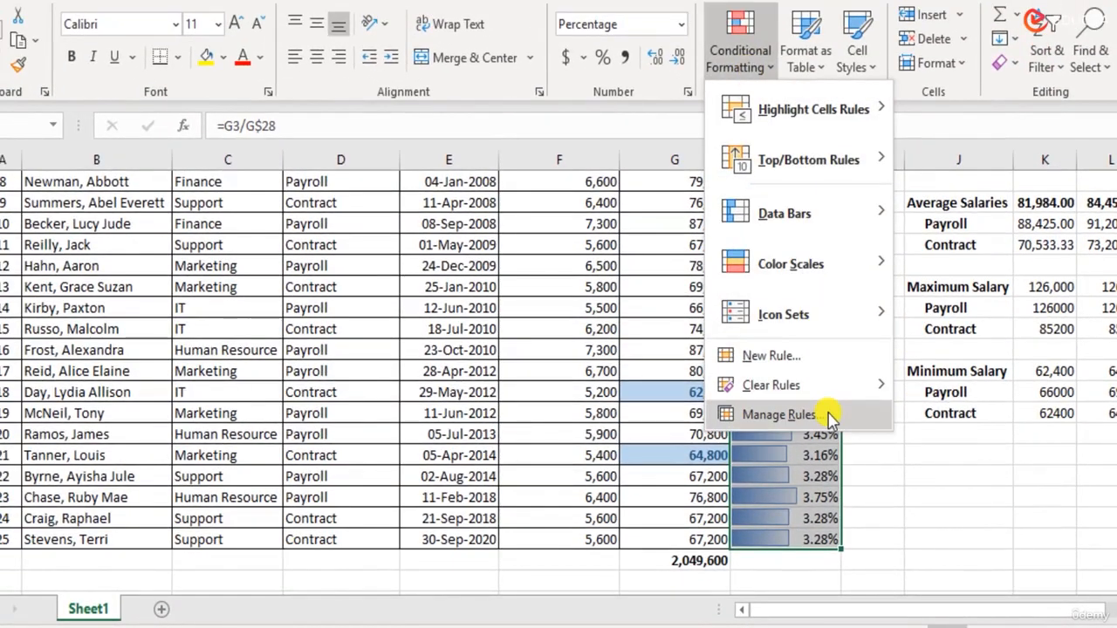
click(828, 415)
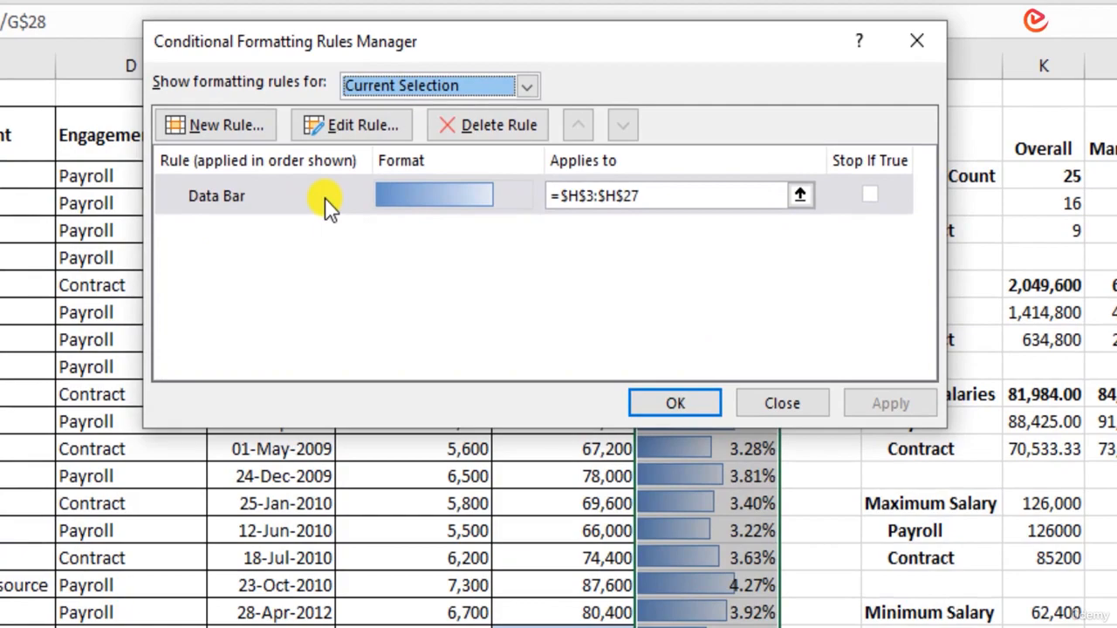
click(323, 197)
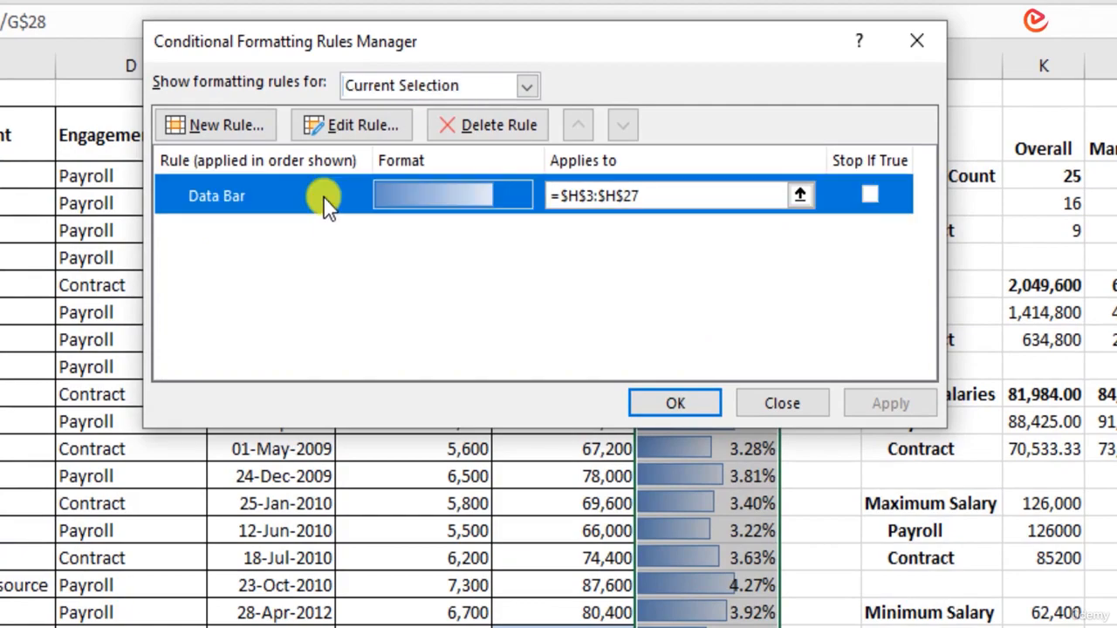
click(370, 139)
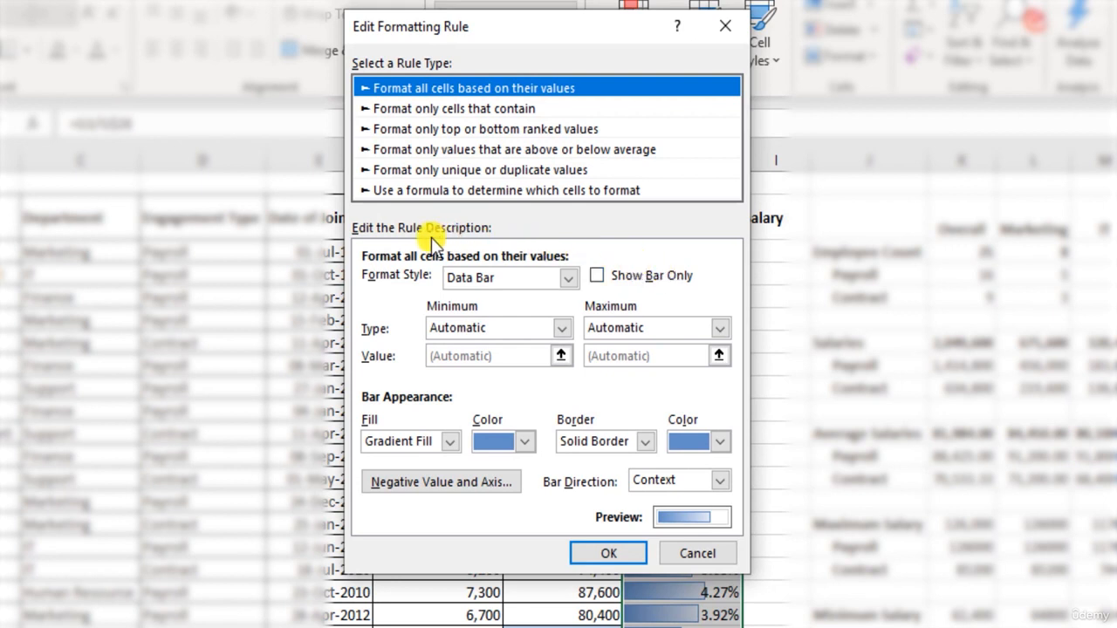
click(599, 278)
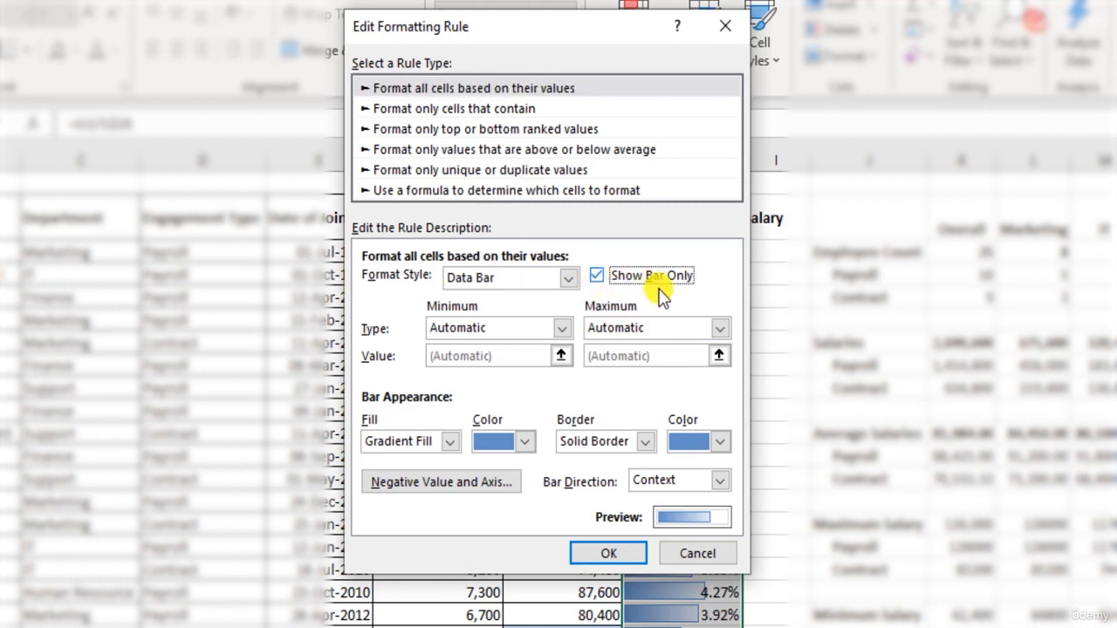
Give the data bars a dark gold fill with no border, apply the edited rule, and check the bars in column H
click(497, 442)
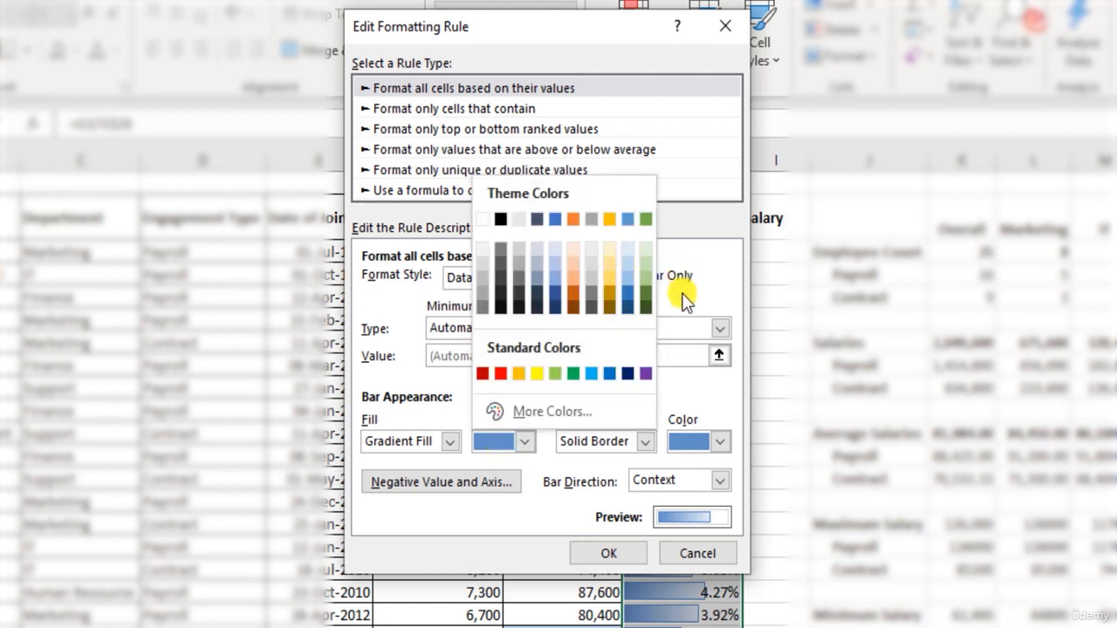
click(612, 298)
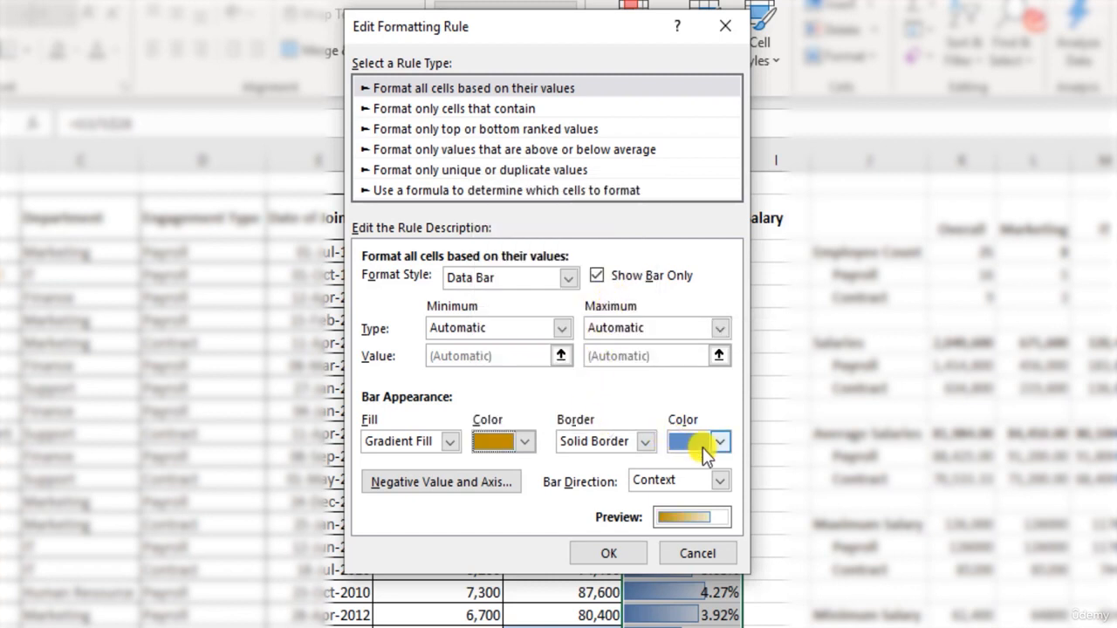
click(644, 441)
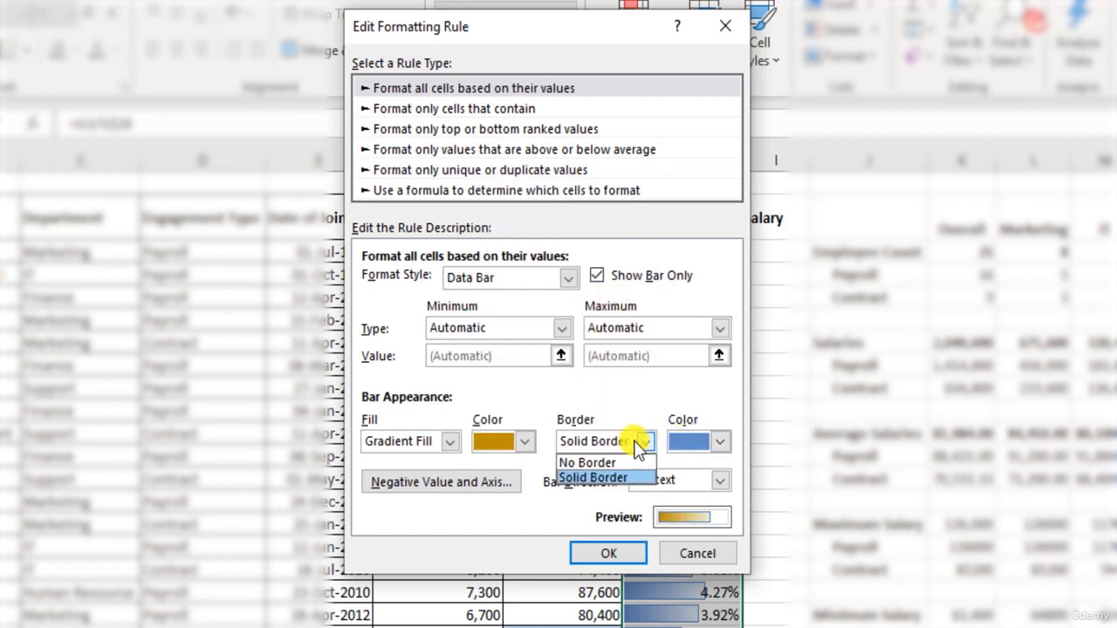
click(593, 462)
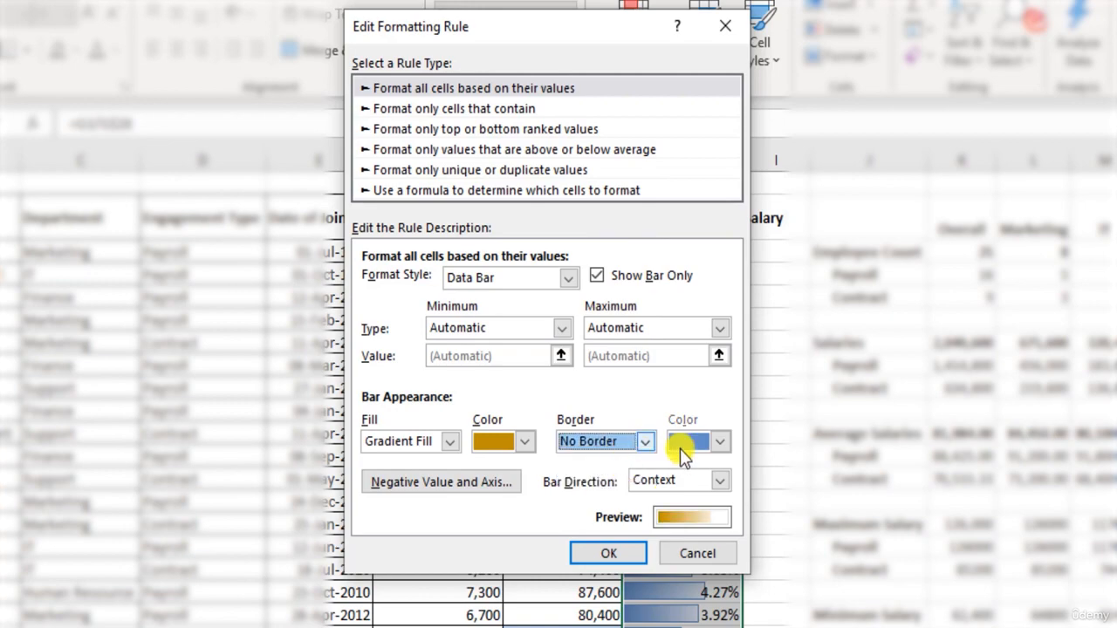
click(609, 554)
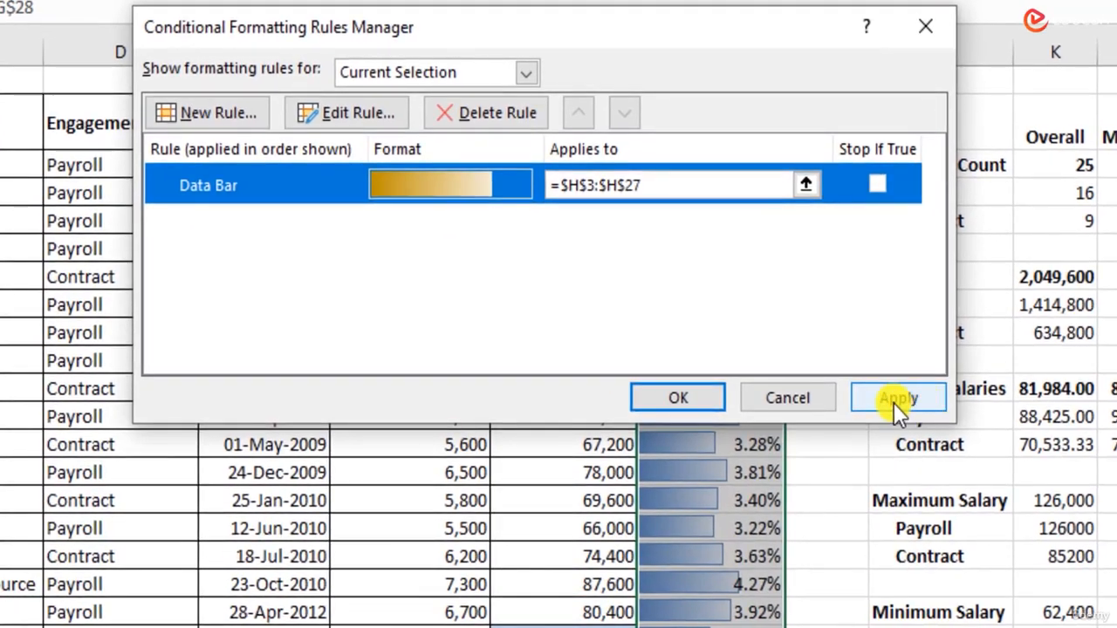
click(897, 398)
click(678, 397)
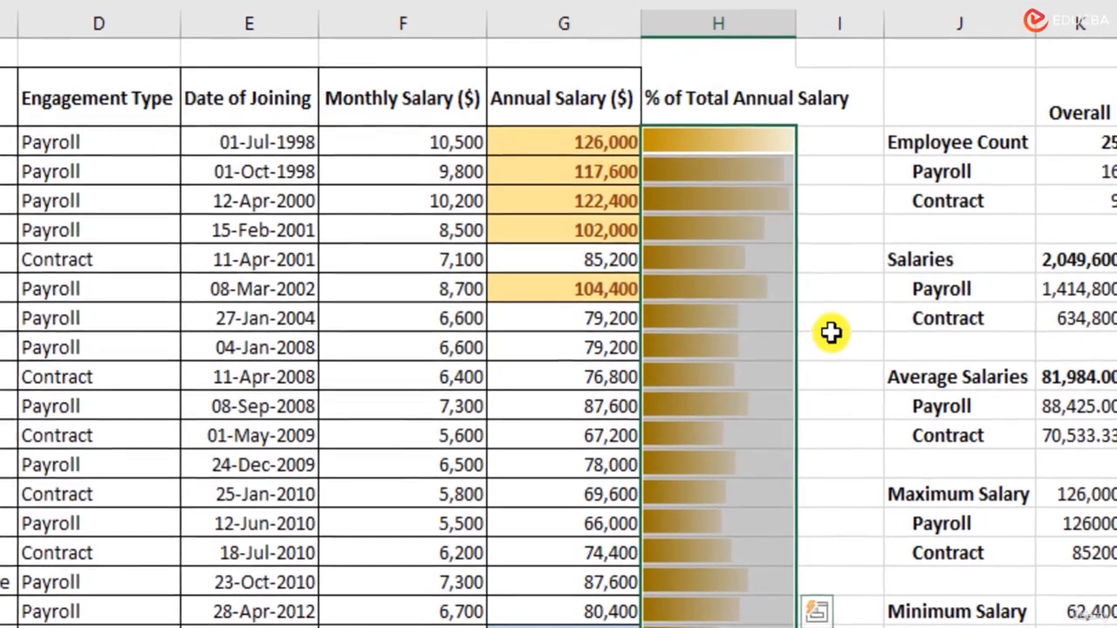
click(831, 329)
scroll(995, 354, down, 4)
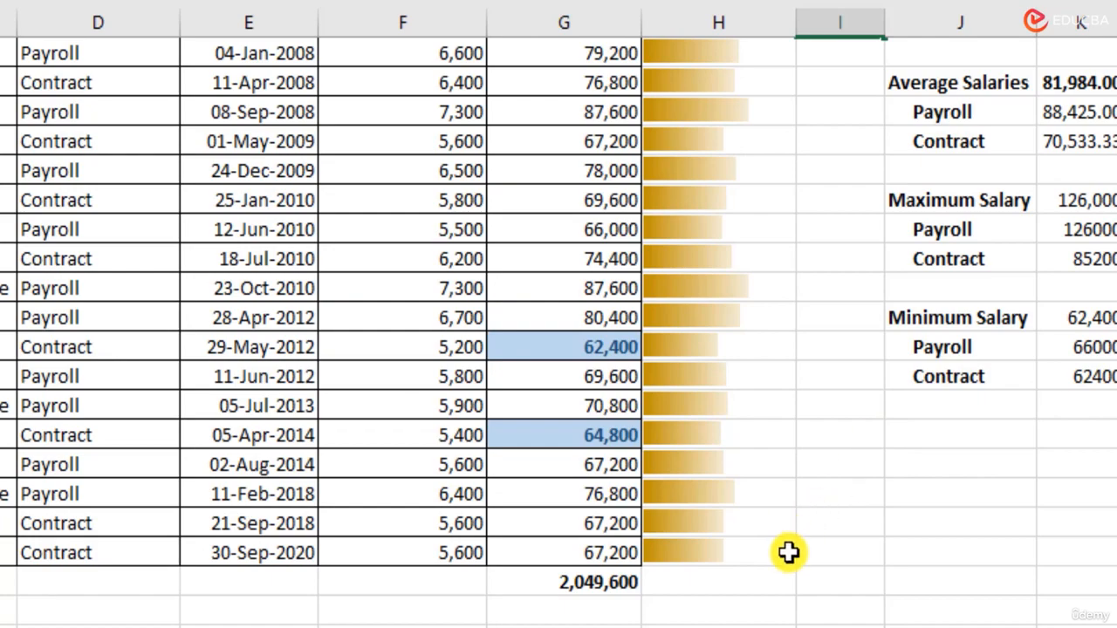
With H3:H27 selected, review the preset data bars and the New Formatting Rule types, including cells that contain, and cancel without adding a rule
drag(776, 551, 731, 155)
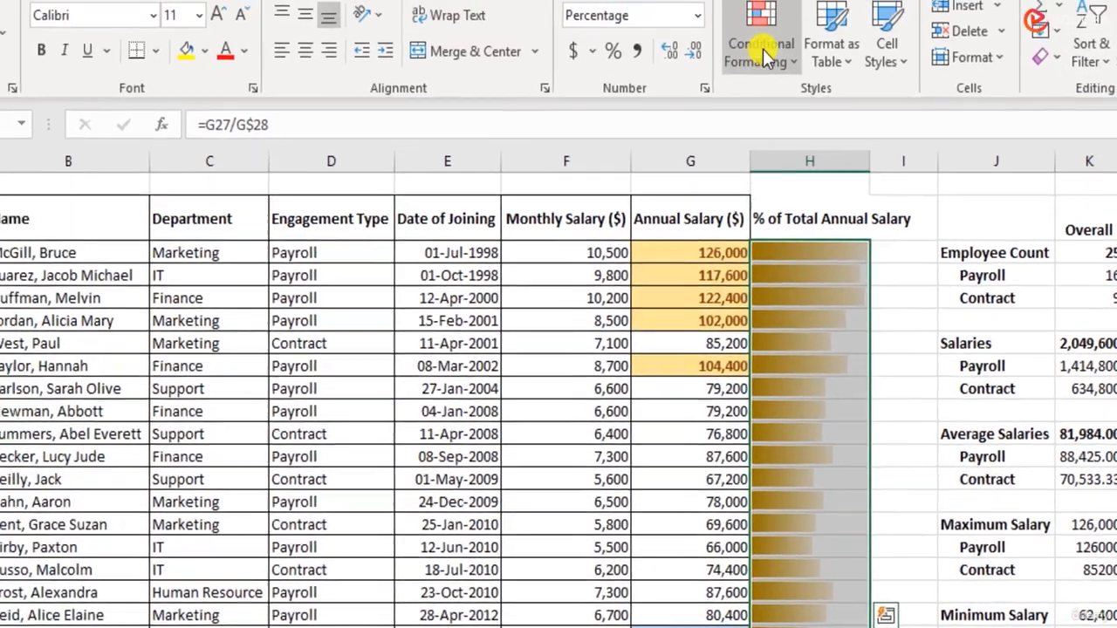
click(762, 49)
mouse_move(602, 244)
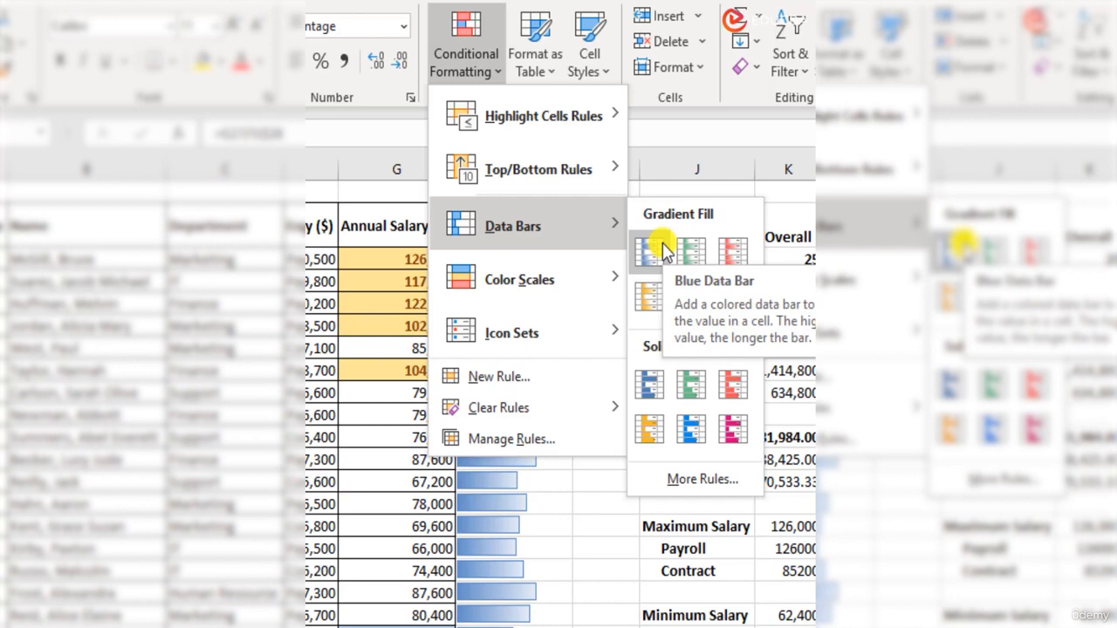
mouse_move(602, 115)
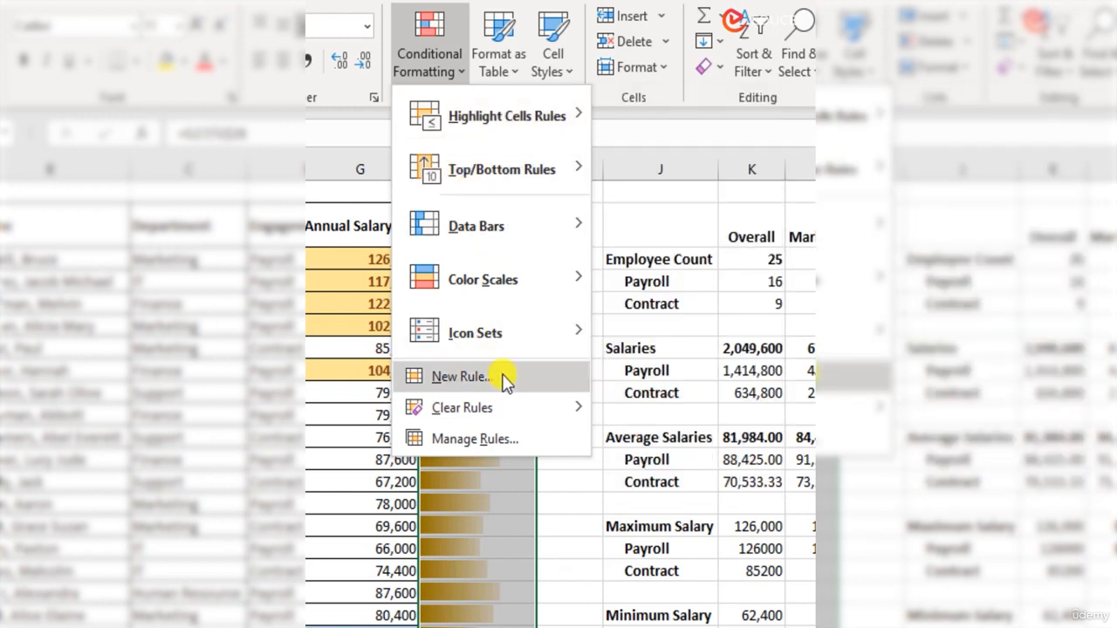
click(506, 381)
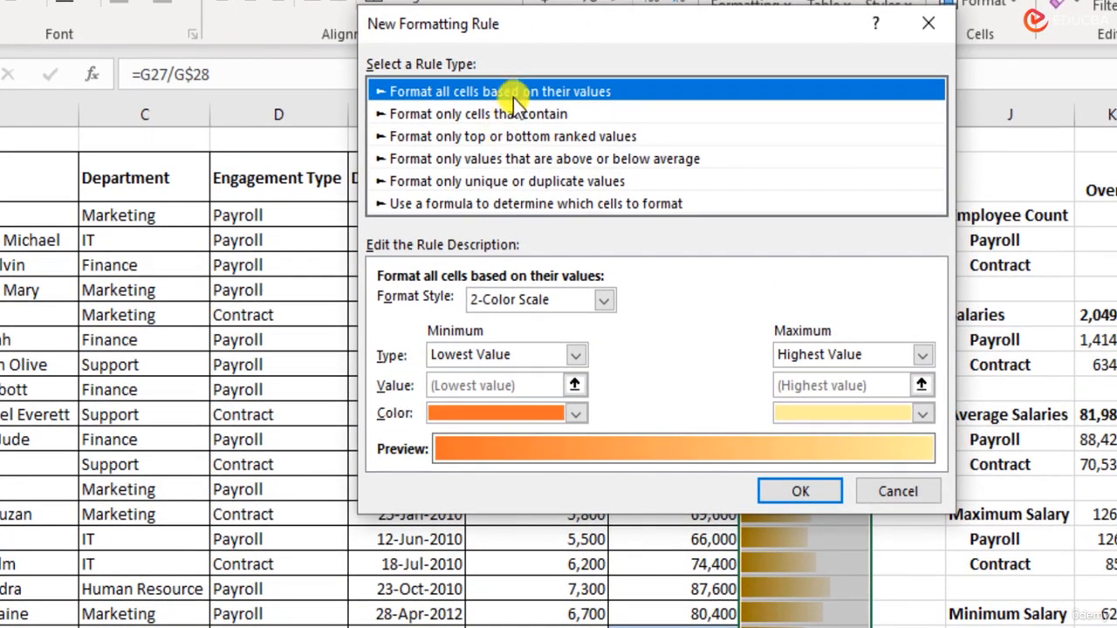
click(521, 111)
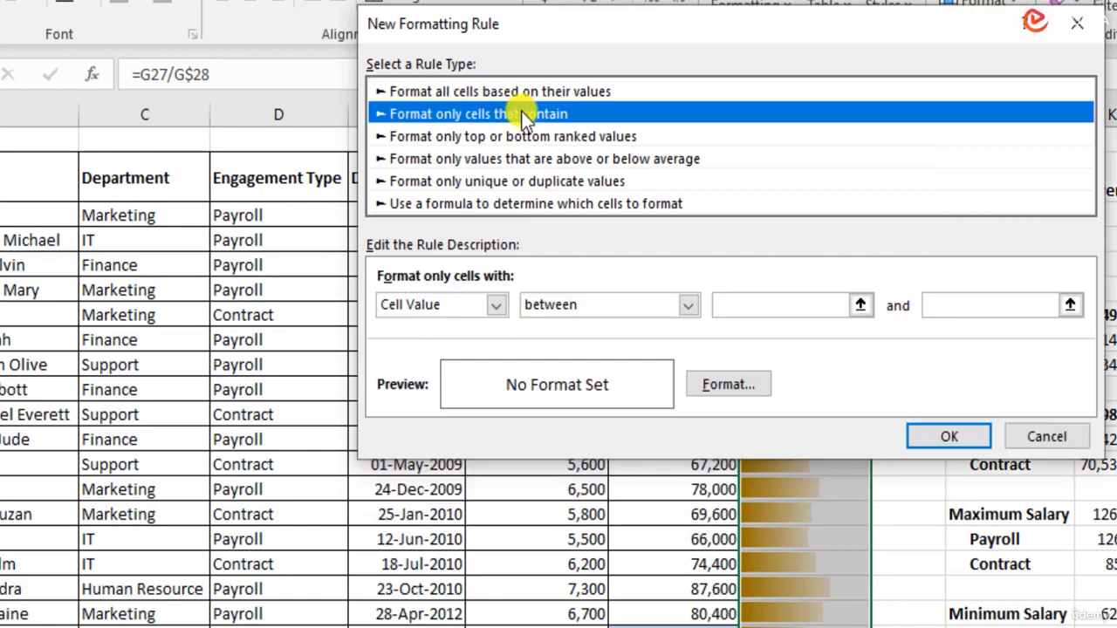
click(1044, 439)
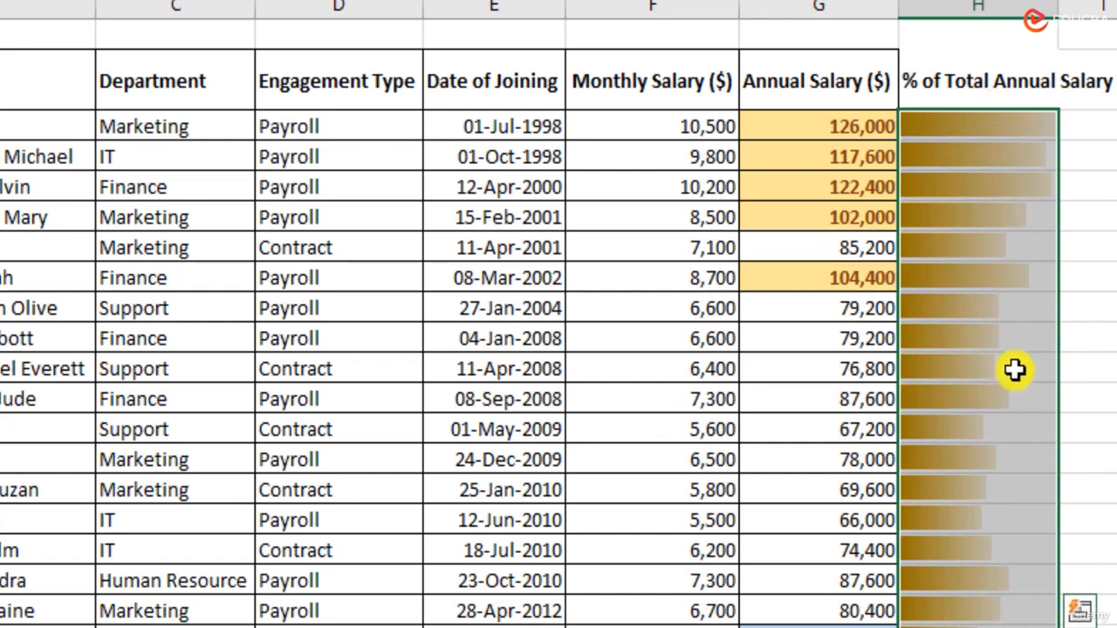
scroll(1017, 366, down, 3)
scroll(1019, 354, up, 3)
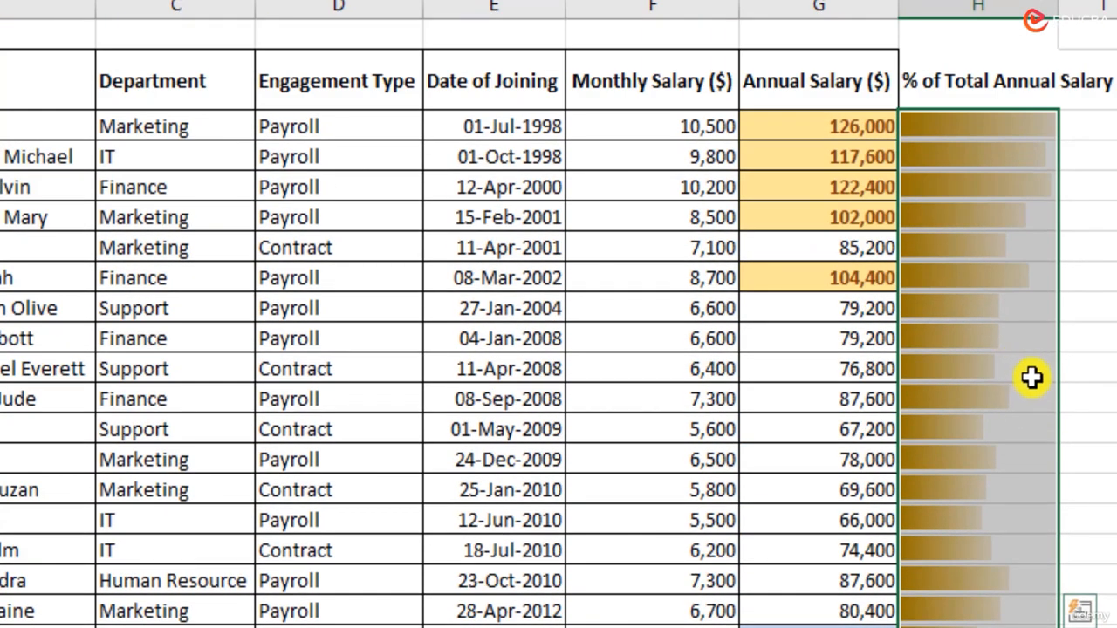
Undo the data bar edit, the colour scale's removal and the added data bars in the % of Total Annual Salary column
key(ctrl+z)
scroll(1051, 371, down, 1)
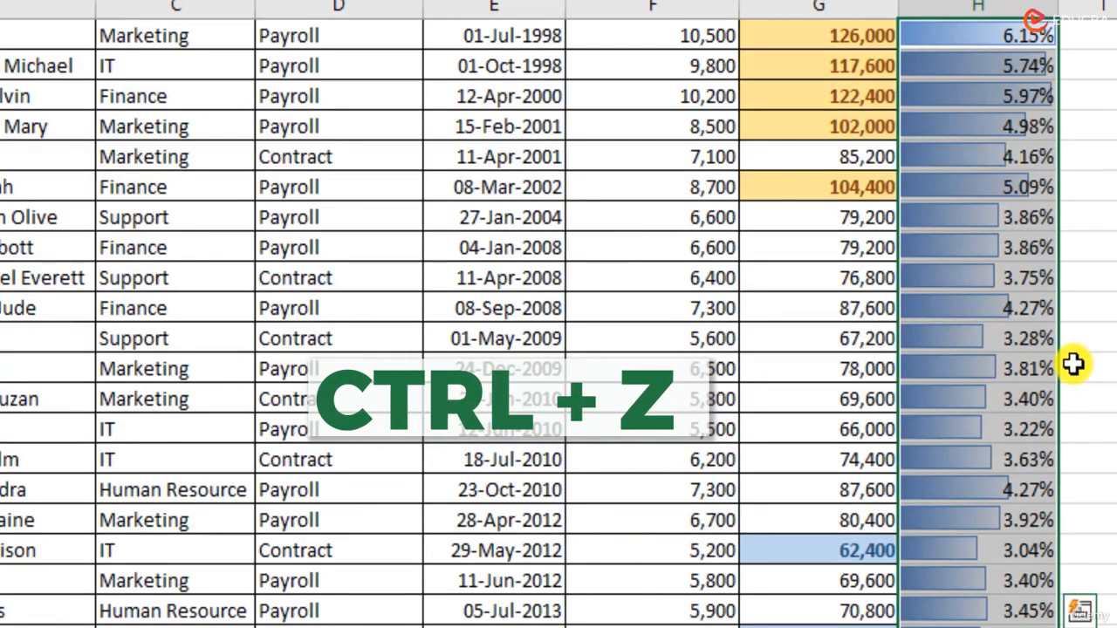
key(ctrl+z)
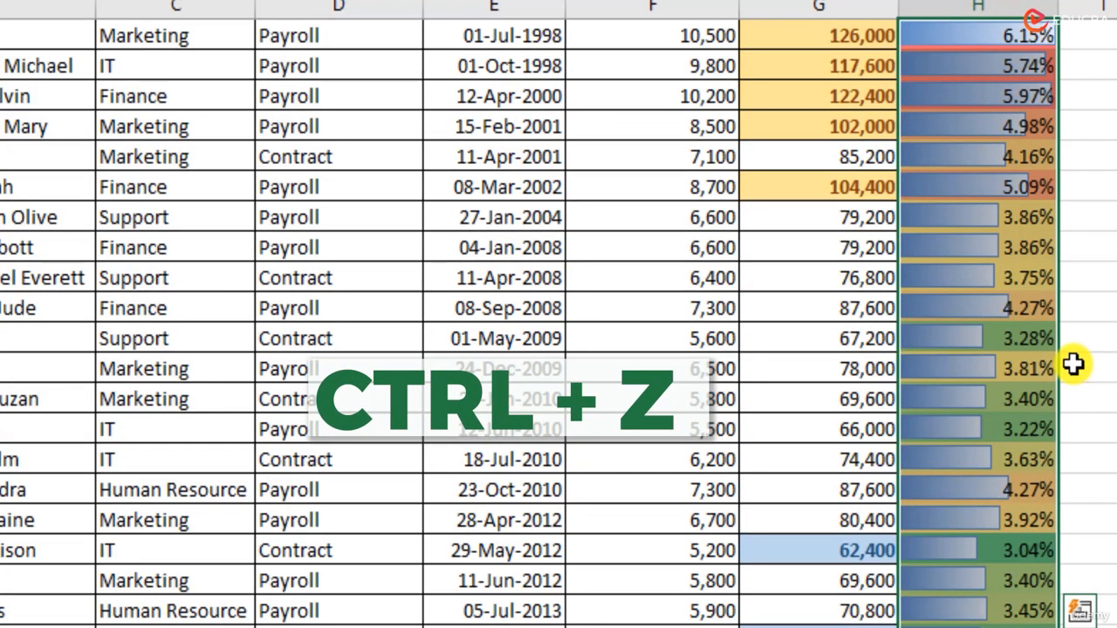
key(ctrl+z)
scroll(1068, 365, up, 1)
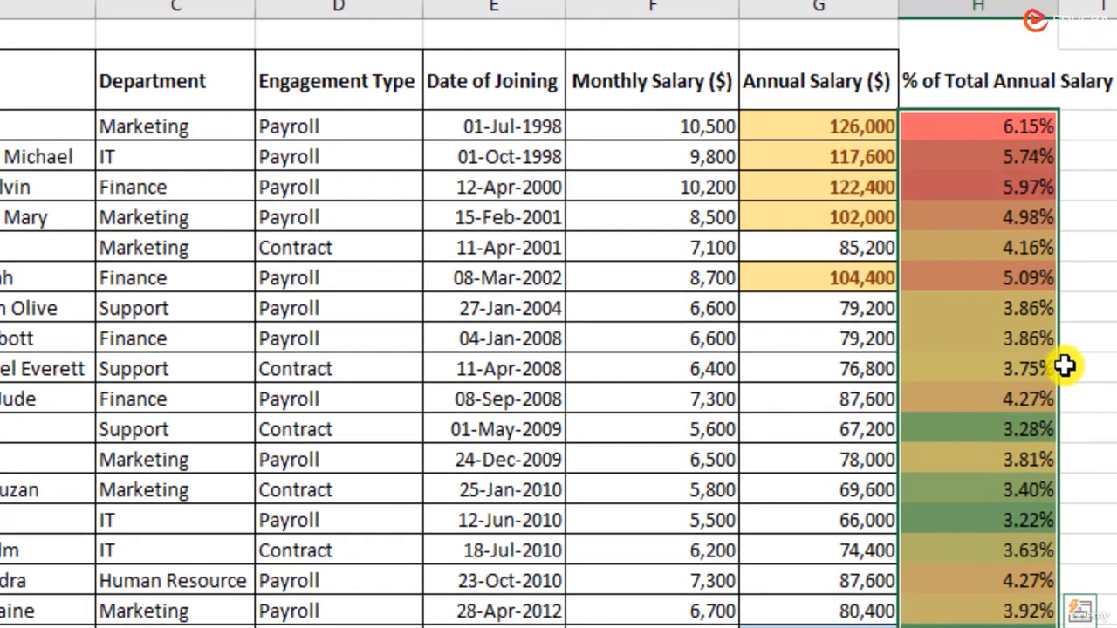
scroll(1059, 356, down, 1)
scroll(1024, 291, up, 1)
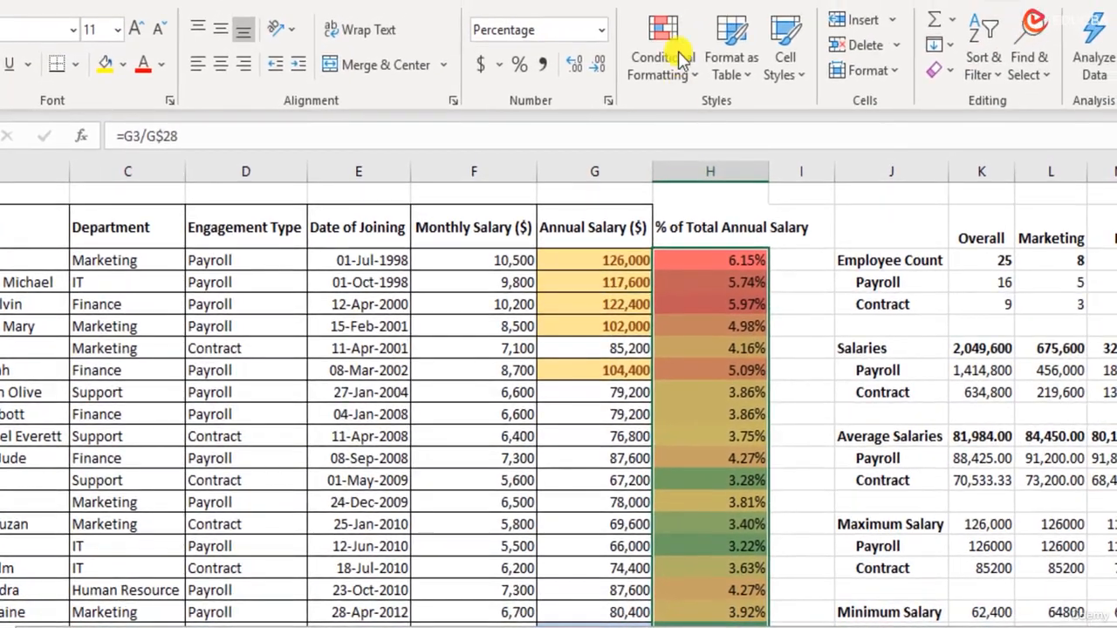
Preview the solid blue data bars on H3:H27, leave without applying them, and select cell A1
click(679, 54)
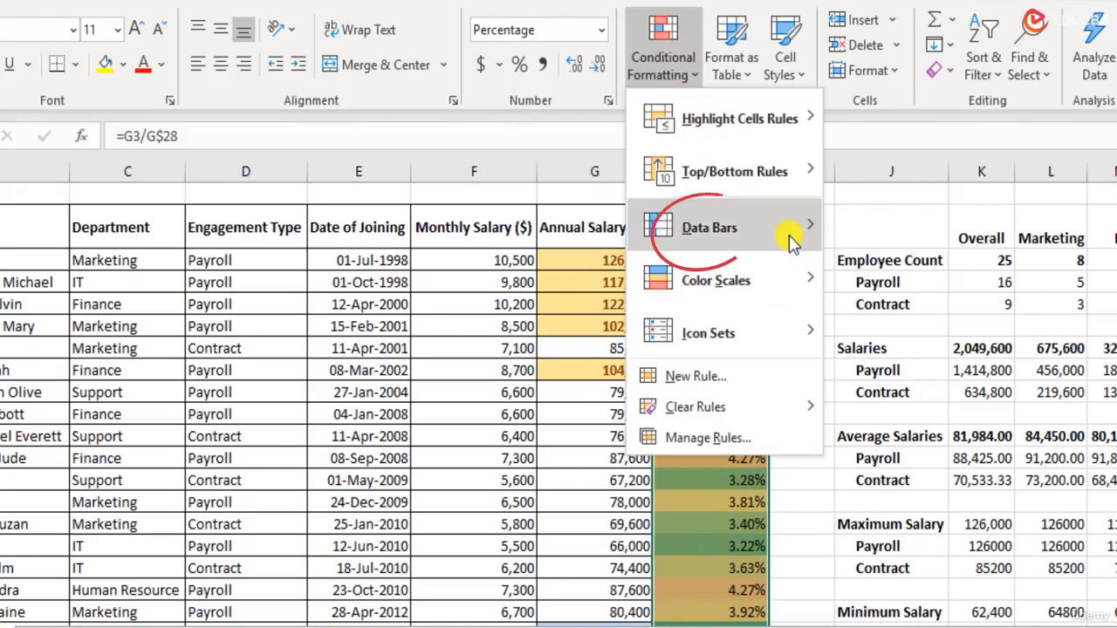
mouse_move(787, 228)
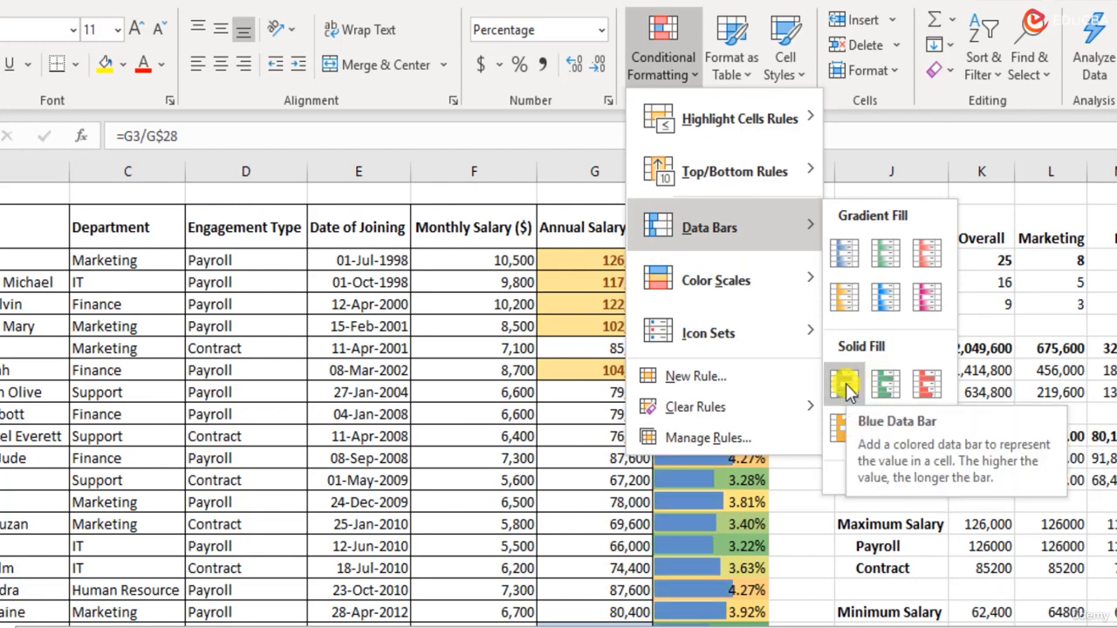
click(705, 558)
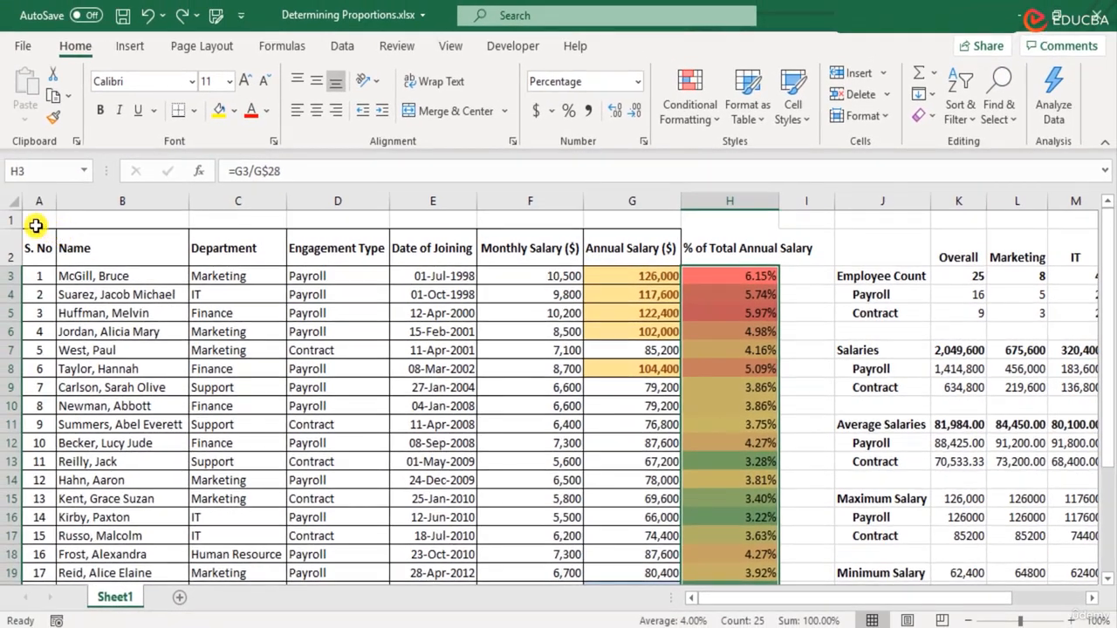
click(39, 219)
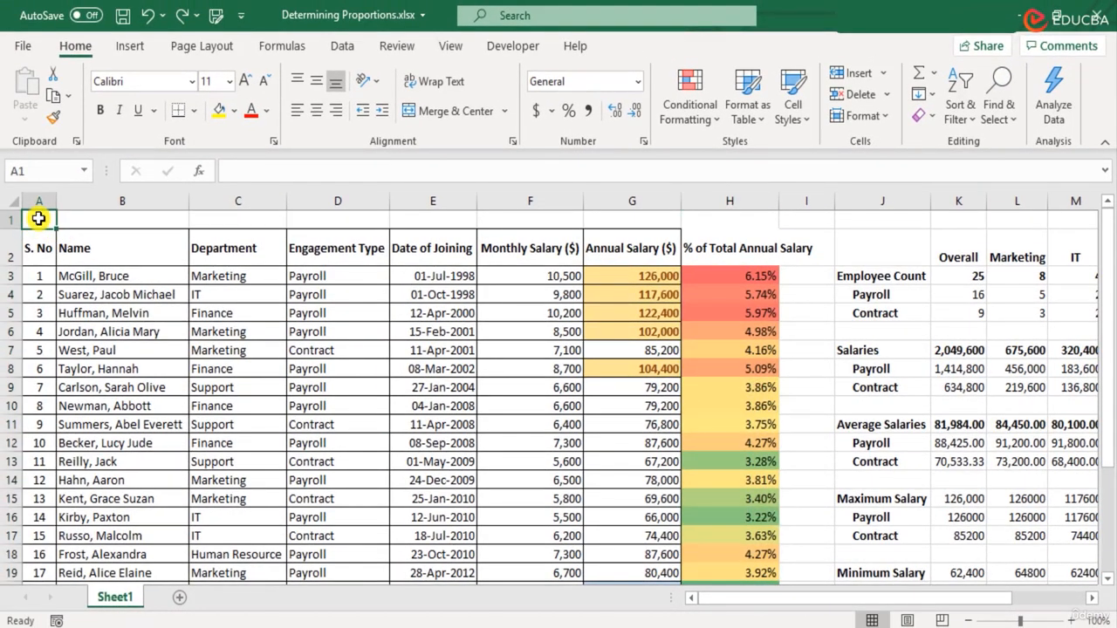